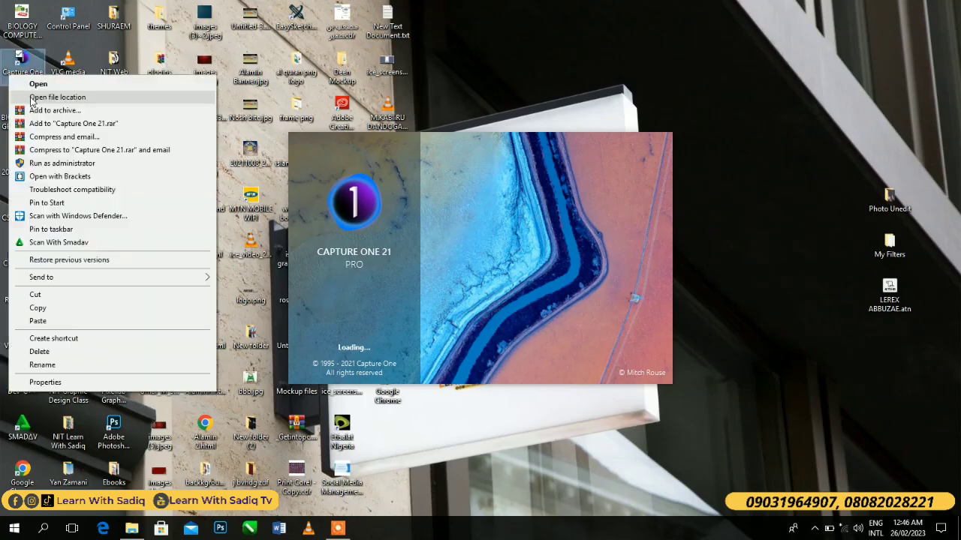
{"action": "left_click", "coordinate": [553, 82]}
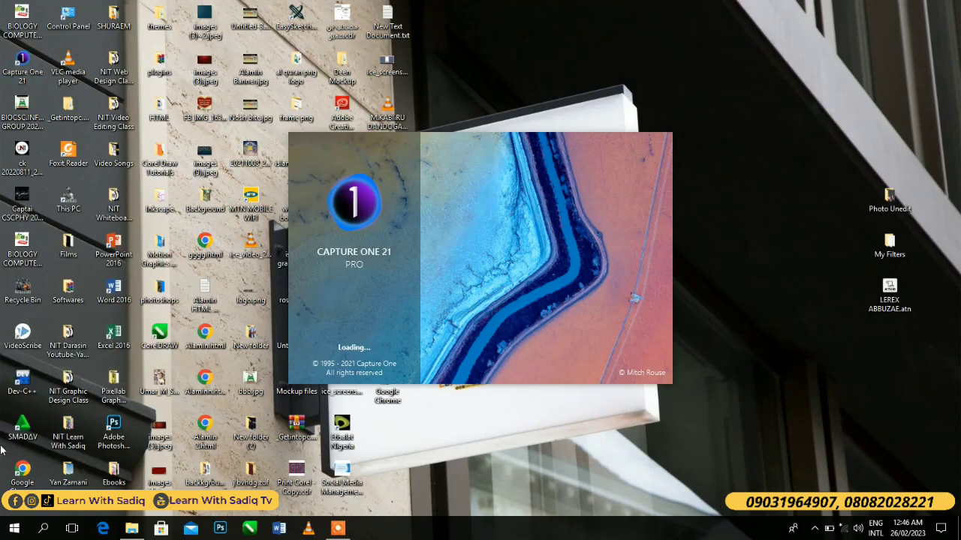
{"action": "key", "text": "super"}
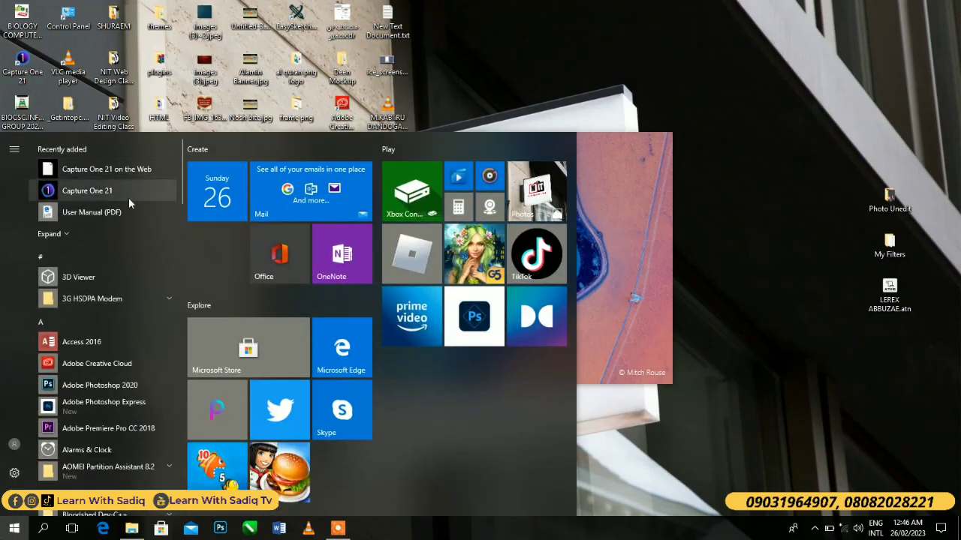
{"action": "left_click", "coordinate": [732, 216]}
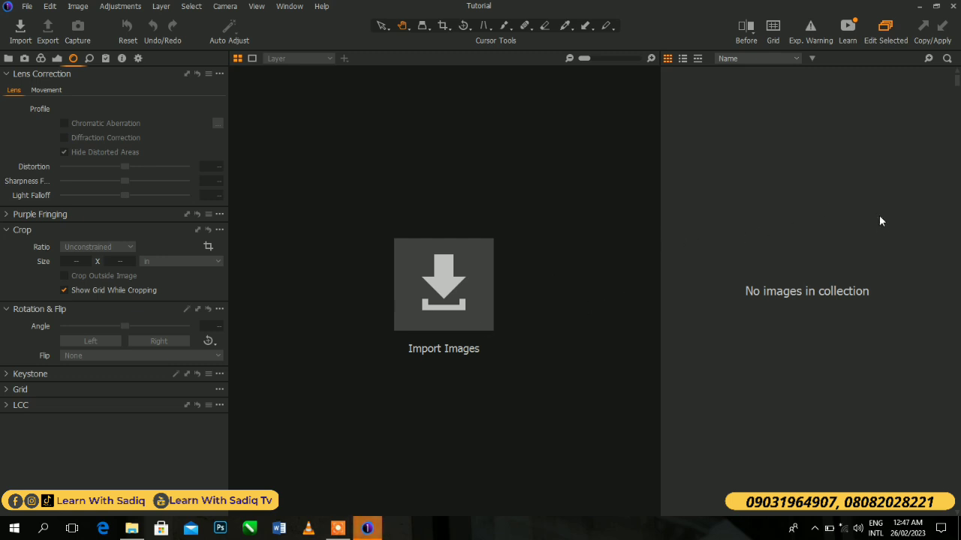
{"action": "left_click", "coordinate": [26, 7]}
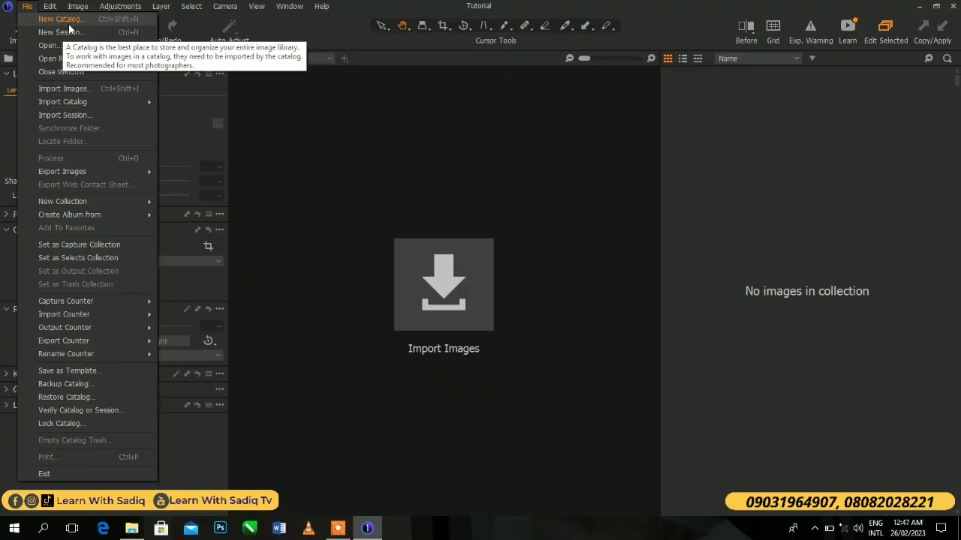
{"action": "left_click", "coordinate": [367, 112]}
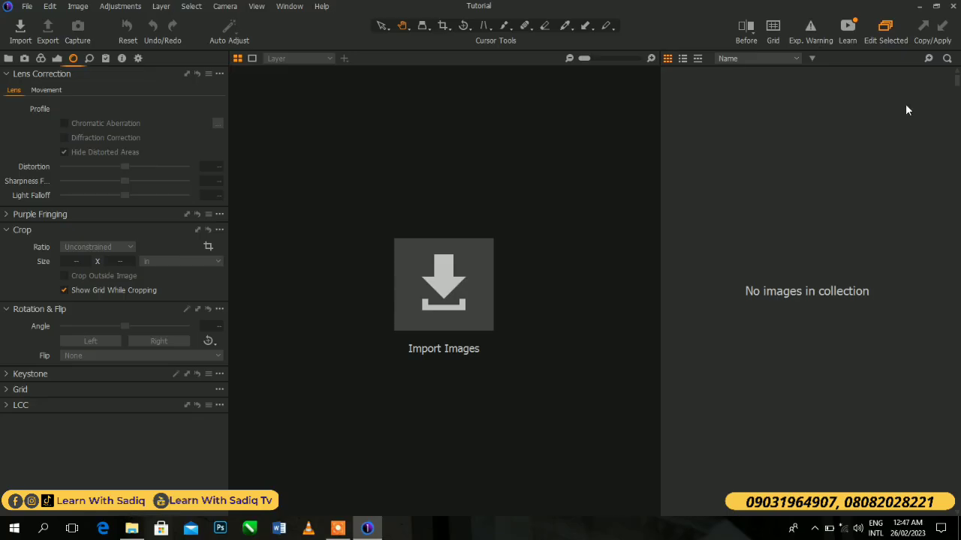
- Import DSC_0928_002.NEF, DSC_0930.NEF and IMG_8222_004.JPG from the desktop folder Photo Unedit into the Tutorial catalog
{"action": "left_click", "coordinate": [919, 7]}
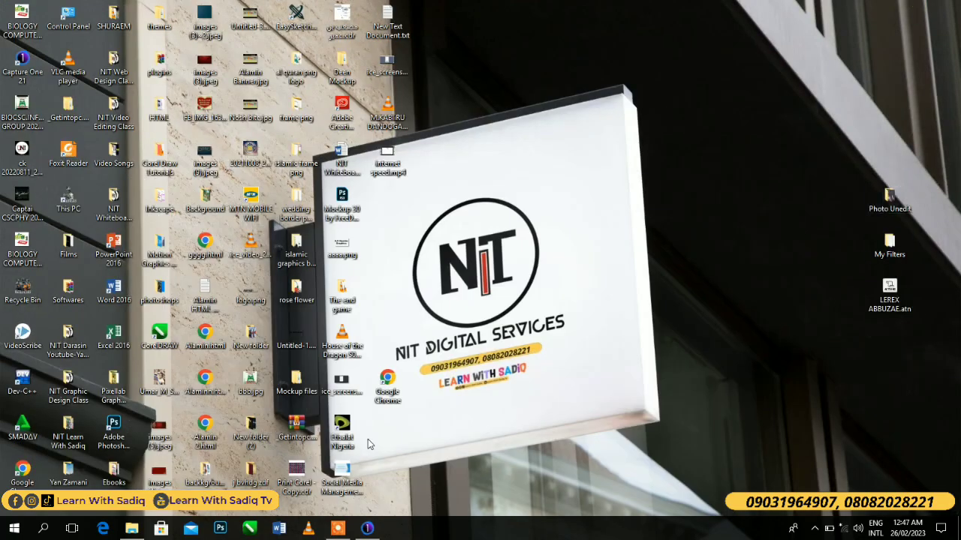
{"action": "double_click", "coordinate": [888, 199]}
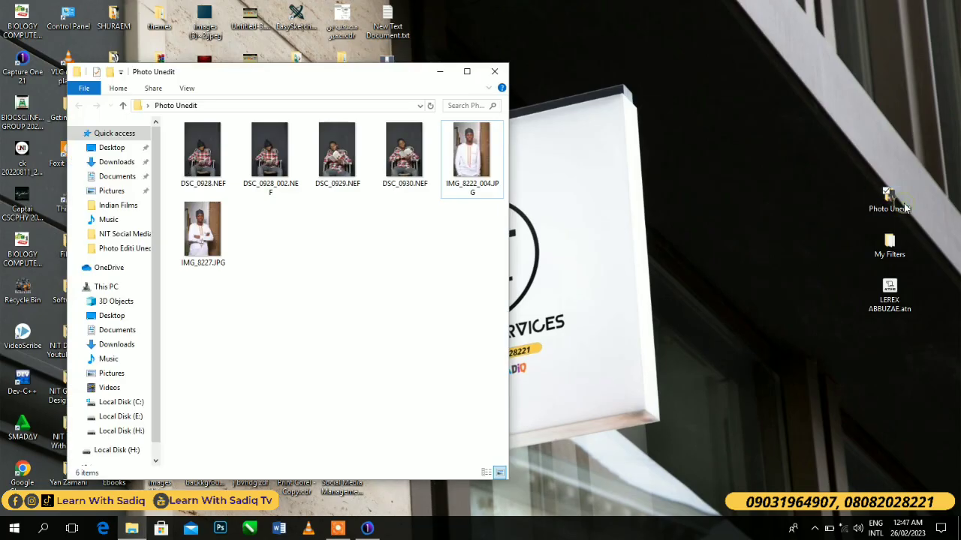
{"action": "left_click", "coordinate": [467, 73]}
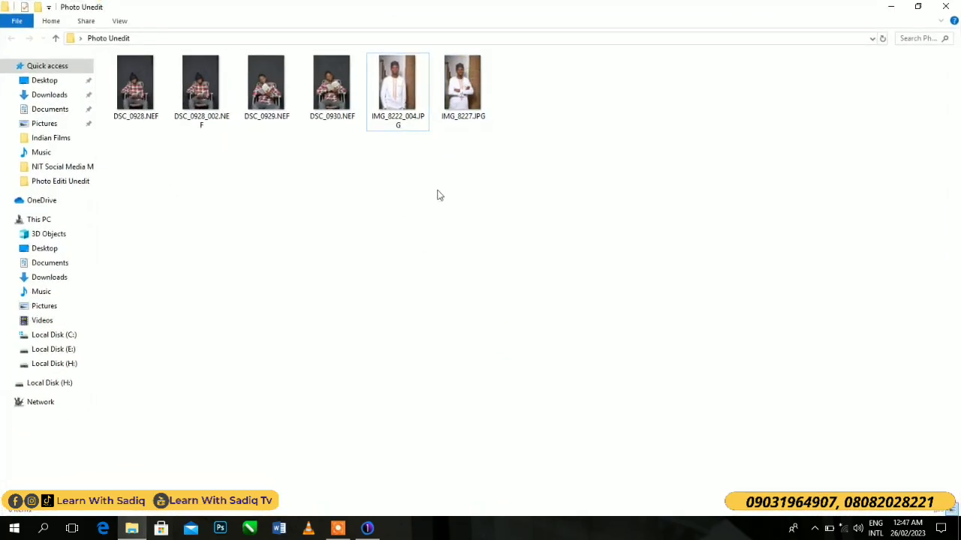
{"action": "left_click", "coordinate": [394, 123]}
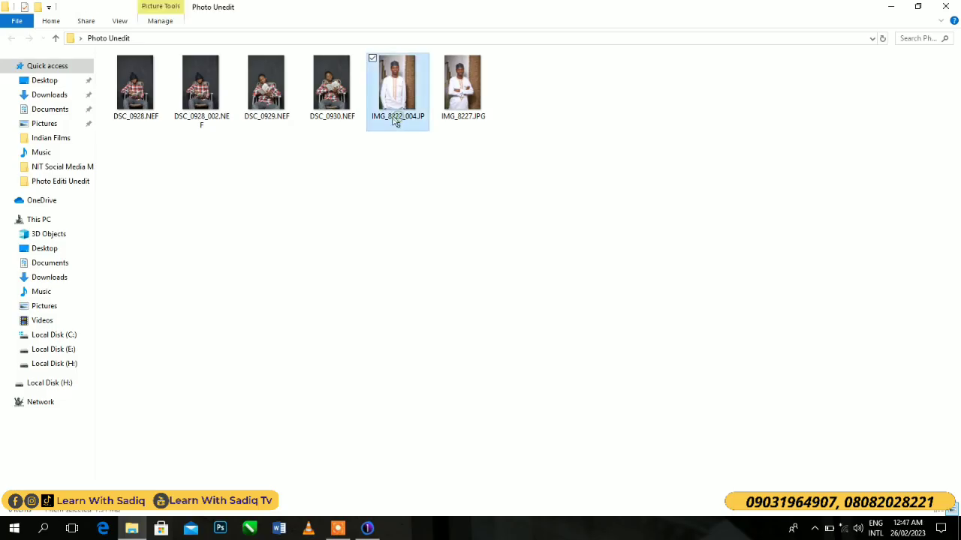
{"action": "left_click", "coordinate": [307, 60]}
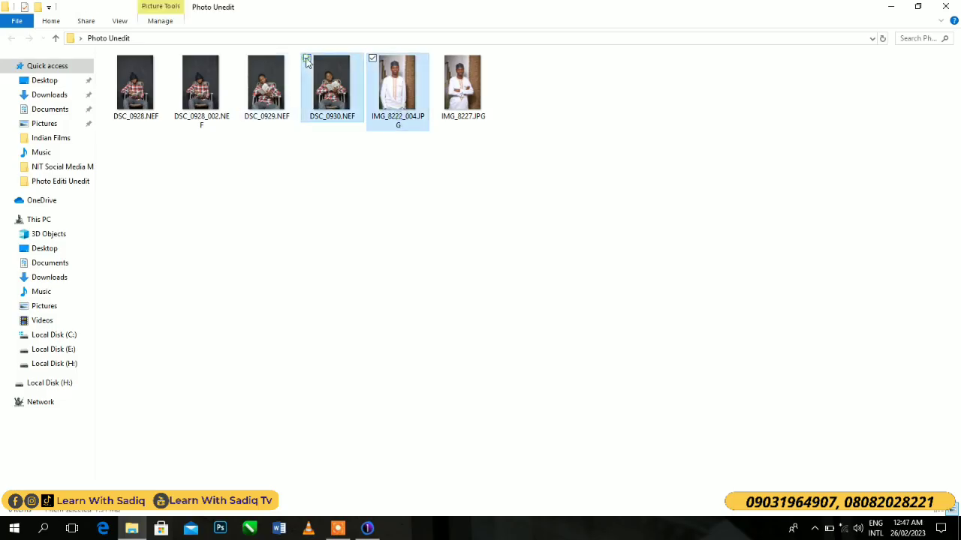
{"action": "left_click", "coordinate": [177, 59]}
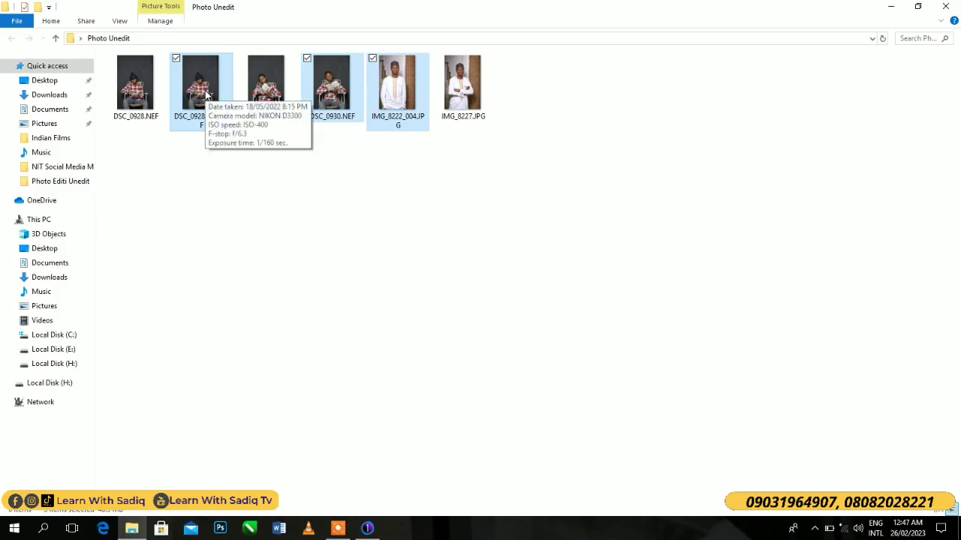
{"action": "left_click_drag", "start_coordinate": [207, 93], "coordinate": [748, 310]}
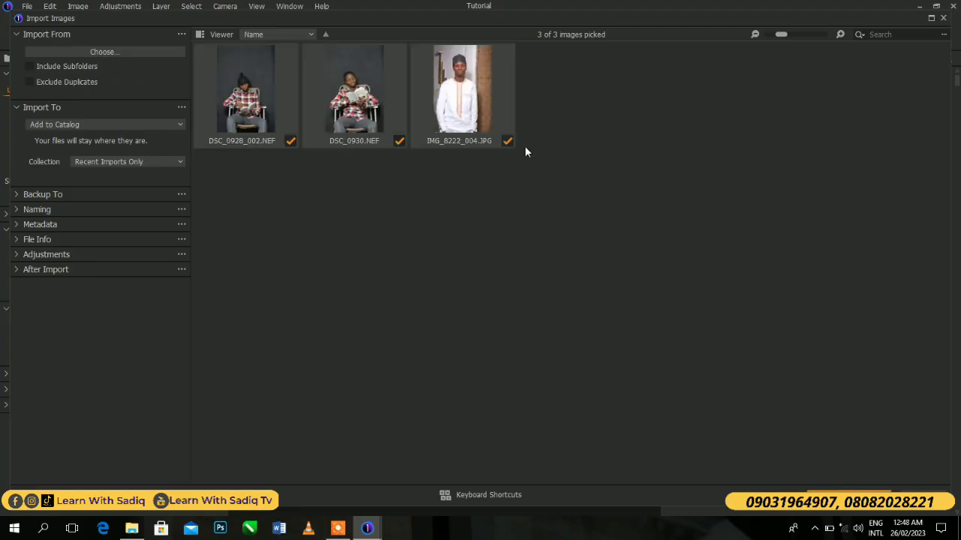
{"action": "left_click", "coordinate": [849, 501]}
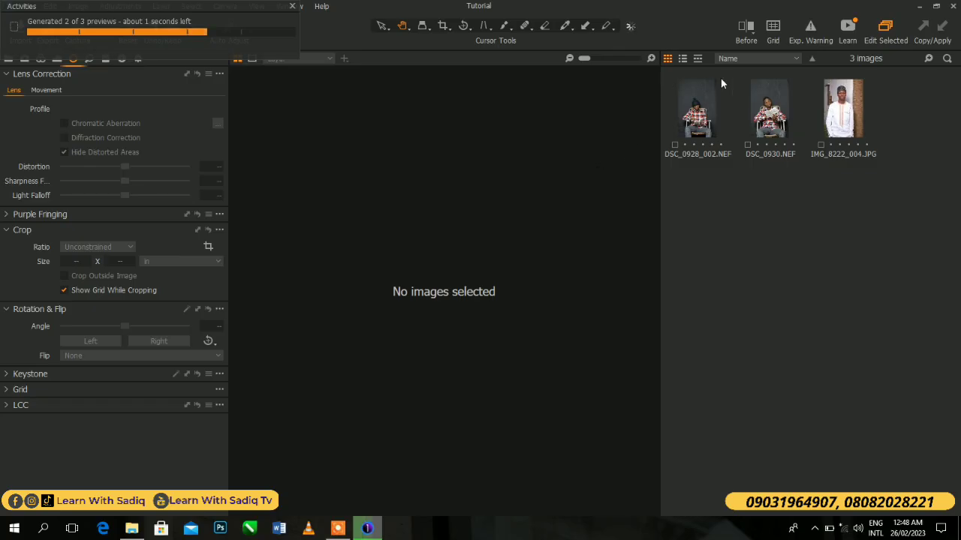
- Narrow the image browser to a single column of thumbnails and show the Exposure tools
{"action": "left_click_drag", "start_coordinate": [661, 120], "coordinate": [821, 124]}
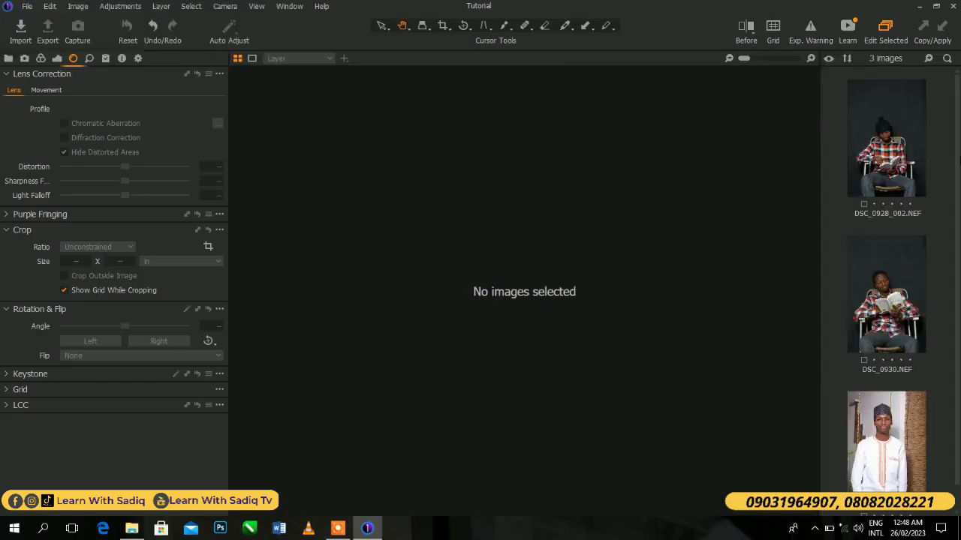
{"action": "left_click_drag", "start_coordinate": [957, 149], "coordinate": [956, 31]}
{"action": "left_click", "coordinate": [56, 60]}
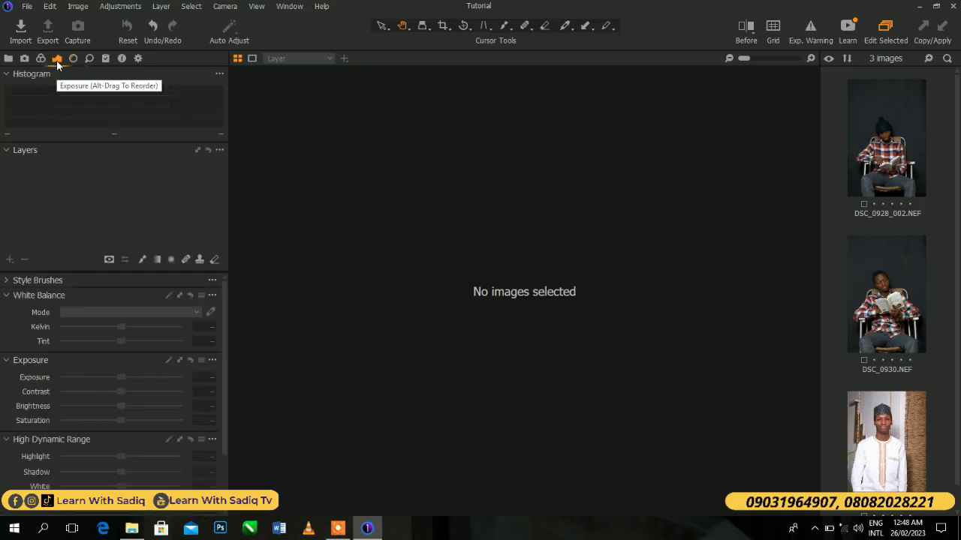
- Collapse the Histogram, Layers and White Balance tools and expand Clarity and Dehaze, keeping Exposure and High Dynamic Range open
{"action": "left_click", "coordinate": [6, 74]}
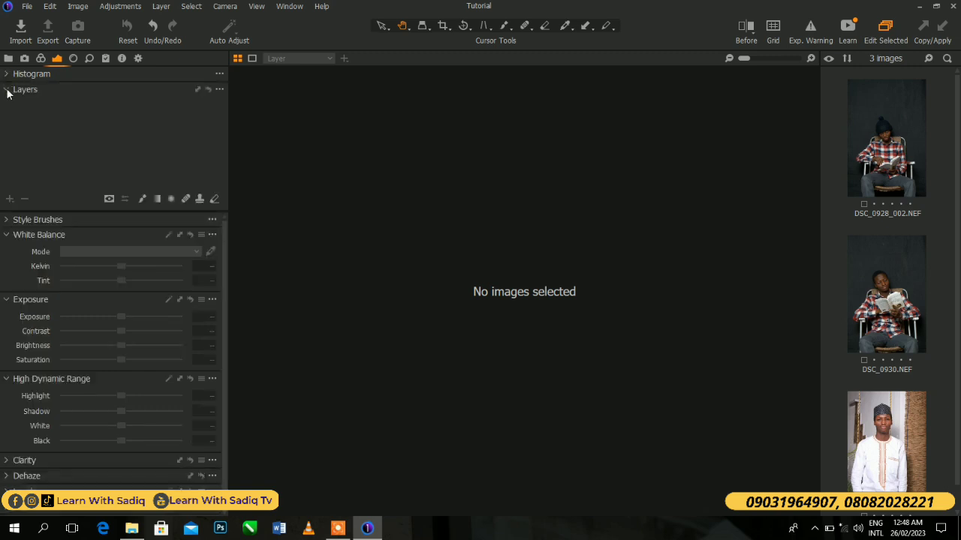
{"action": "left_click", "coordinate": [6, 90]}
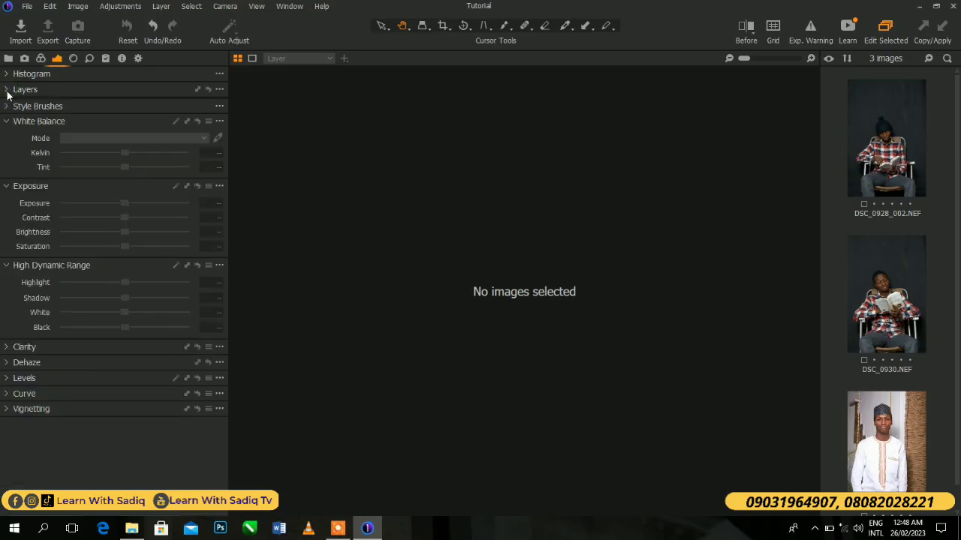
{"action": "left_click", "coordinate": [7, 90]}
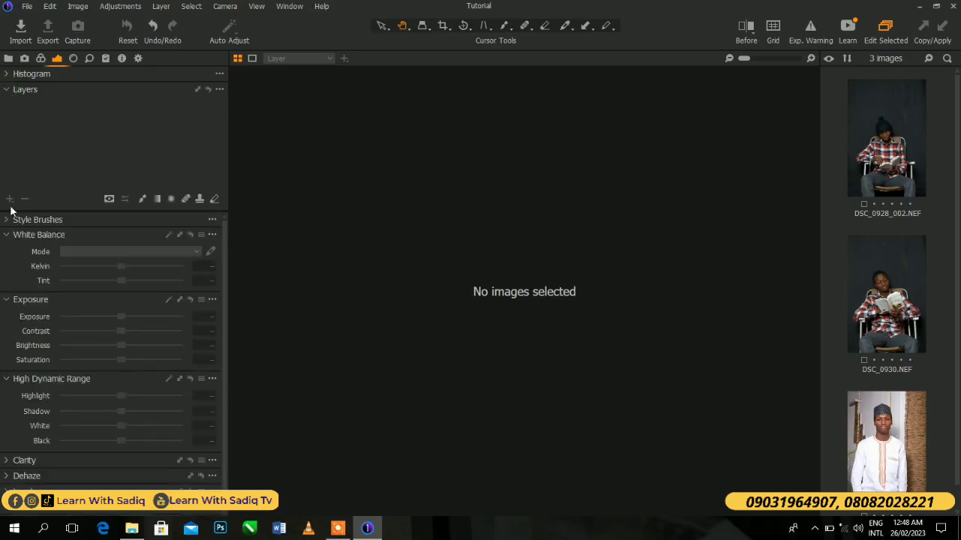
{"action": "left_click", "coordinate": [7, 91]}
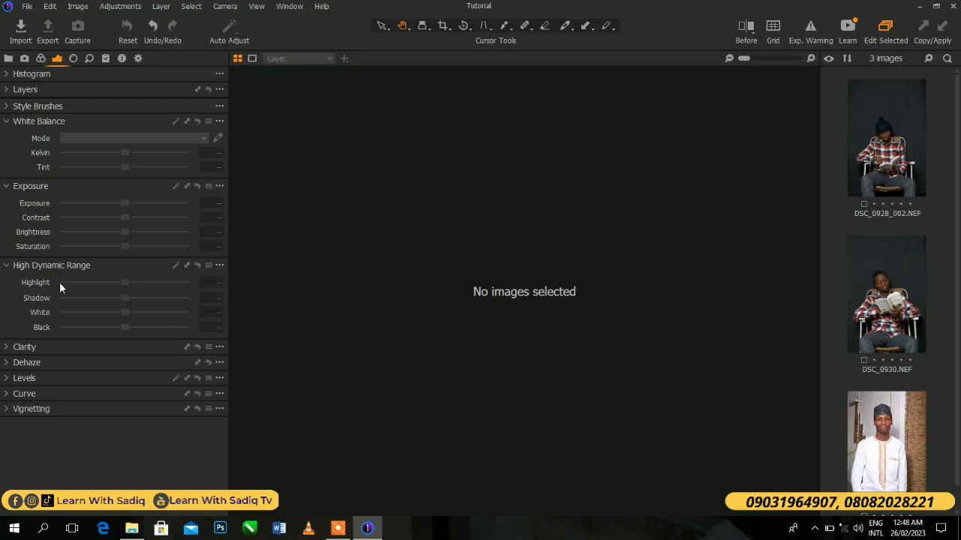
{"action": "left_click", "coordinate": [7, 353]}
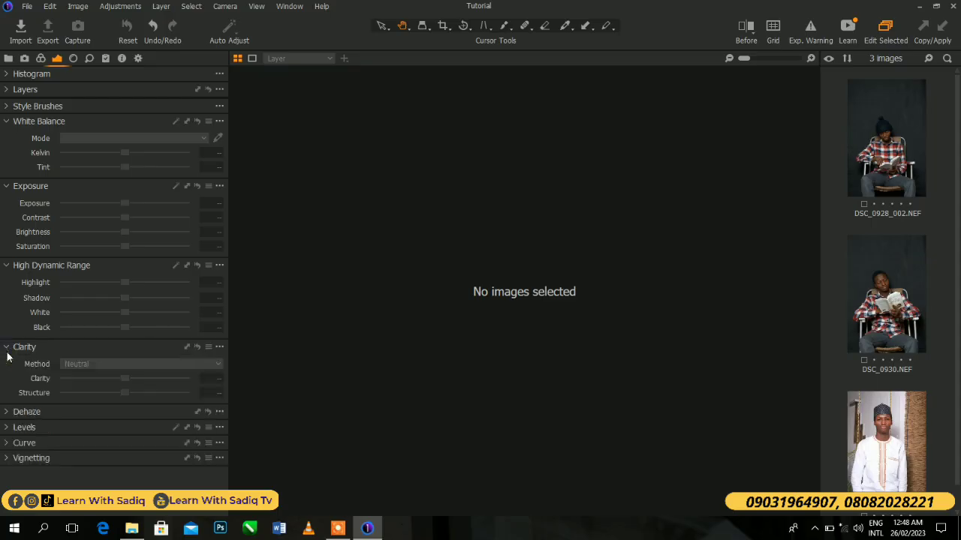
{"action": "left_click", "coordinate": [7, 414]}
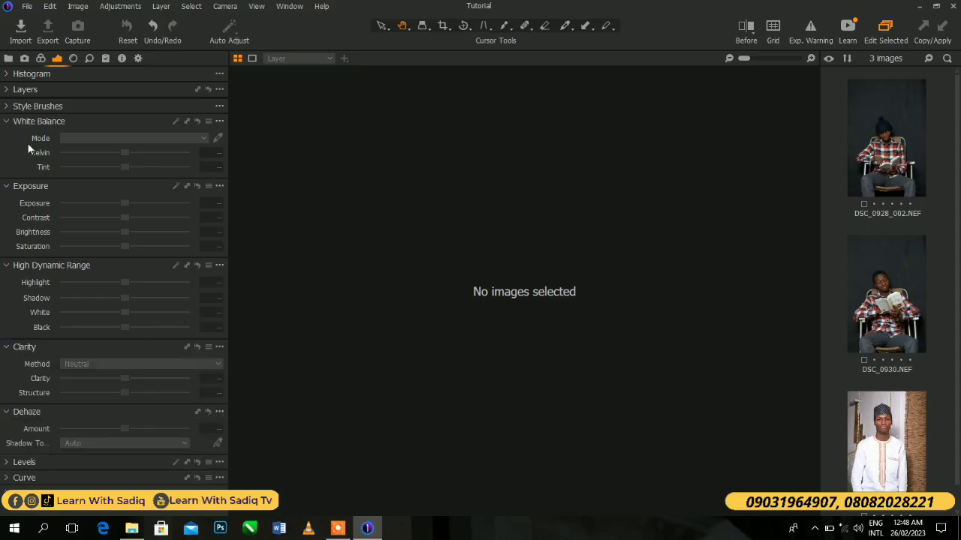
{"action": "left_click", "coordinate": [8, 124]}
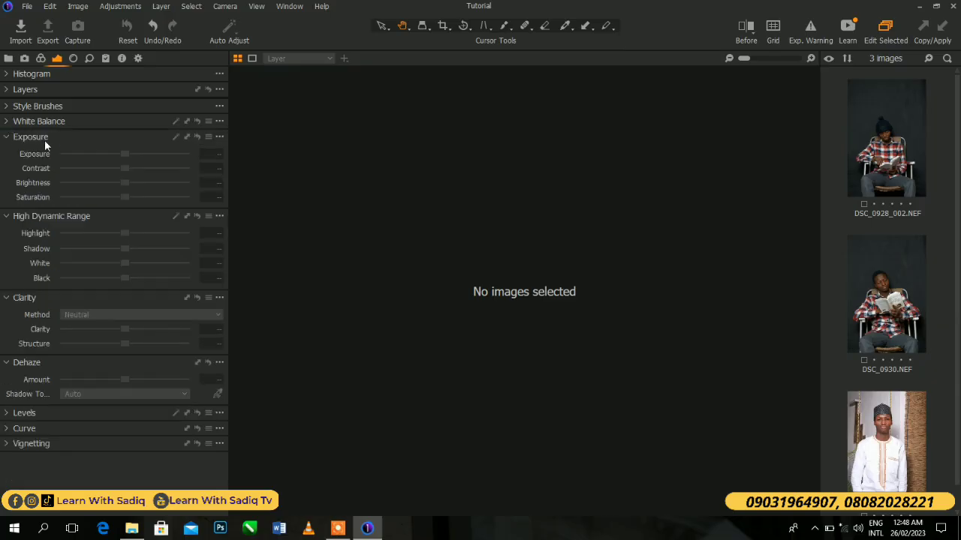
{"action": "left_click", "coordinate": [6, 139]}
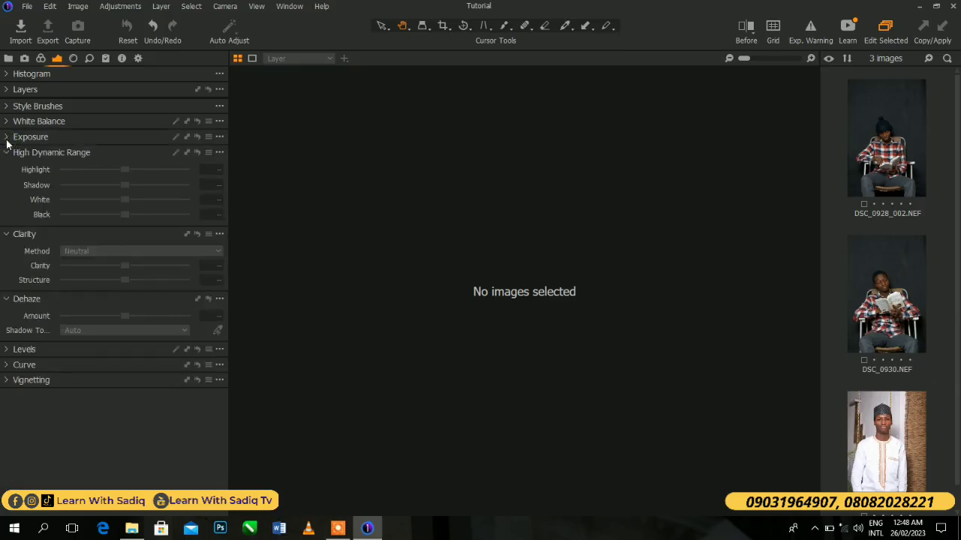
{"action": "left_click", "coordinate": [7, 139]}
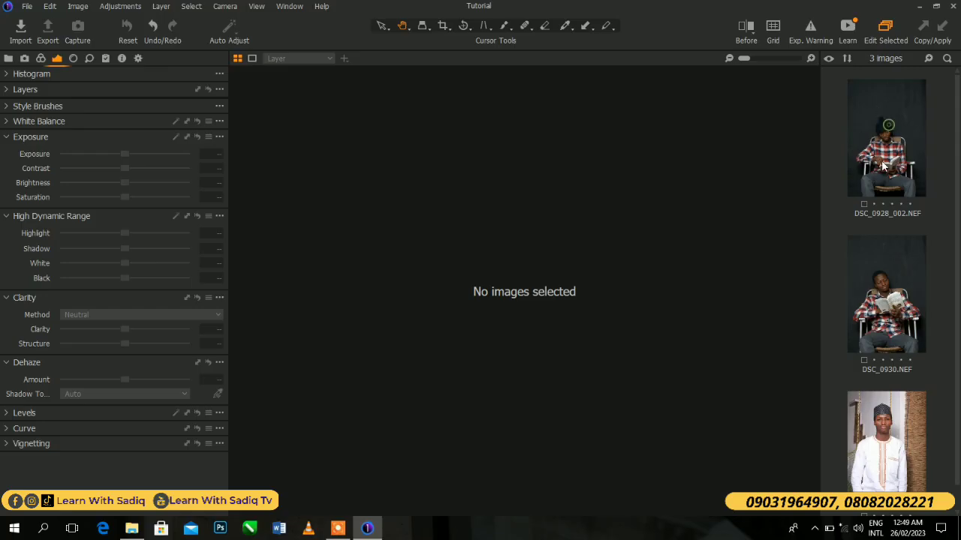
- Select IMG_8222_004.JPG for editing and fit the whole photo in the viewer
{"action": "left_click", "coordinate": [867, 190]}
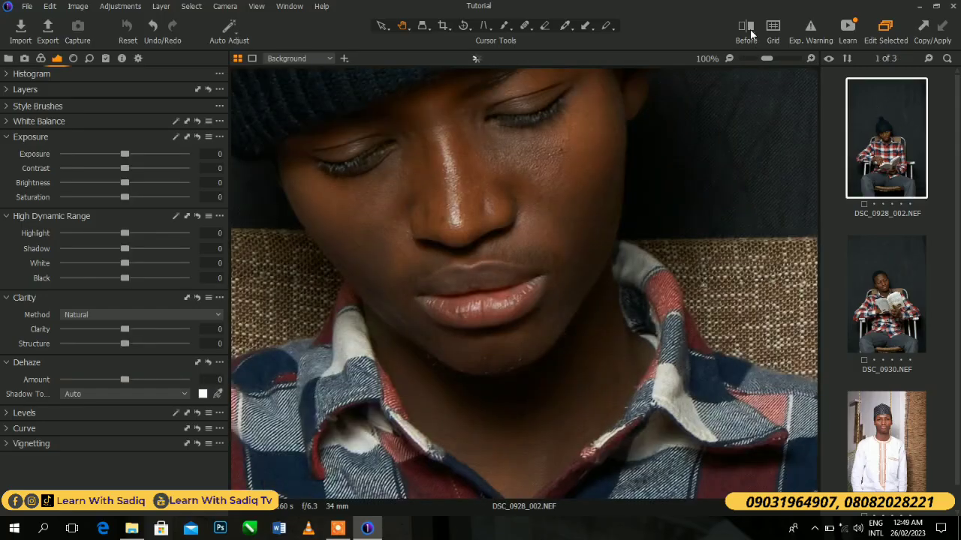
{"action": "left_click", "coordinate": [904, 240]}
{"action": "left_click", "coordinate": [910, 410]}
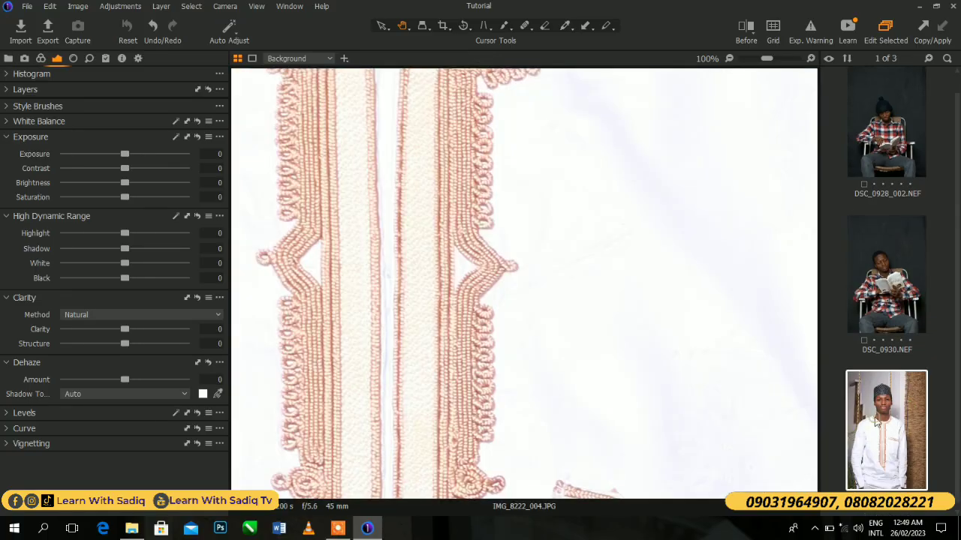
{"action": "left_click_drag", "start_coordinate": [765, 60], "coordinate": [728, 56]}
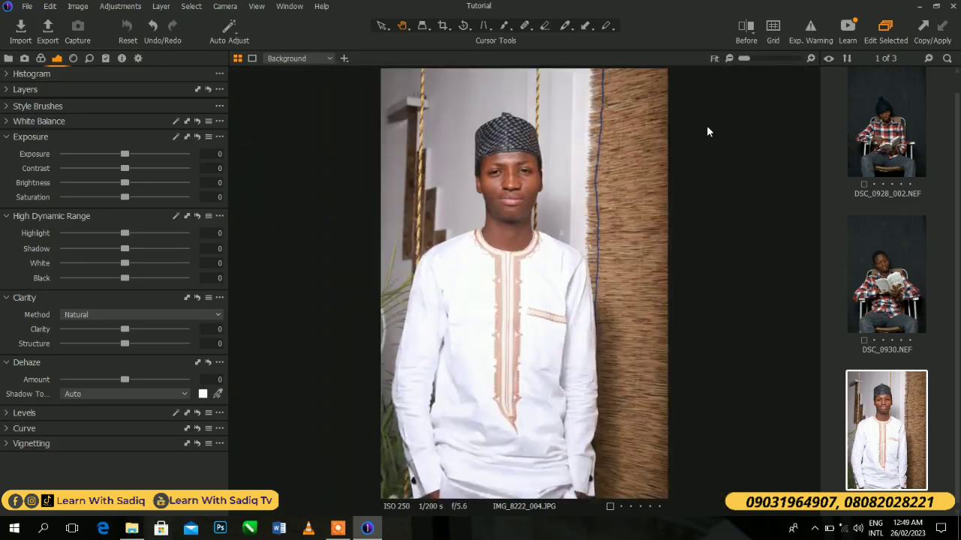
- Compare the photo's before and after states with the split view, and return to the normal view
{"action": "left_click", "coordinate": [743, 27]}
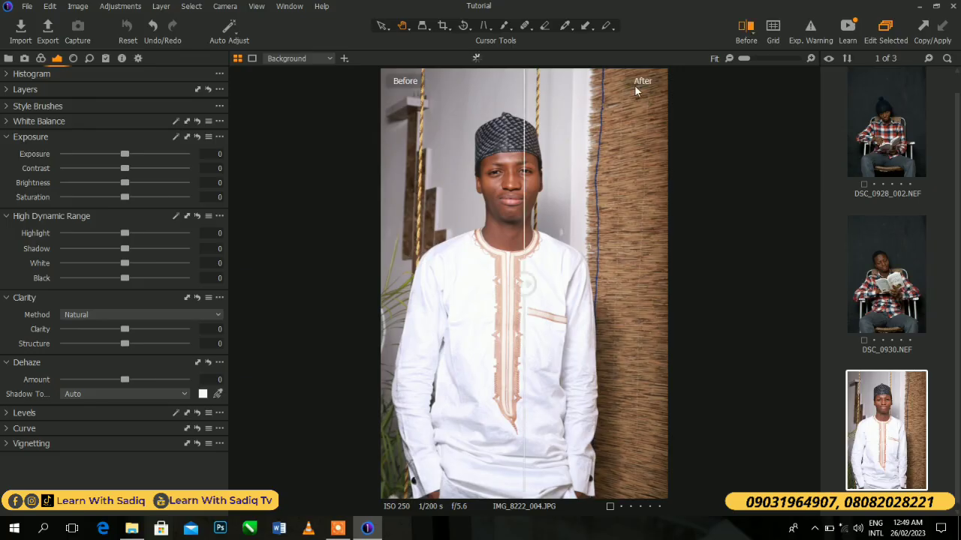
{"action": "mouse_move", "coordinate": [600, 284]}
{"action": "left_mouse_down"}
{"action": "mouse_move", "coordinate": [394, 255]}
{"action": "mouse_move", "coordinate": [597, 300]}
{"action": "left_mouse_up"}
{"action": "left_click", "coordinate": [742, 27]}
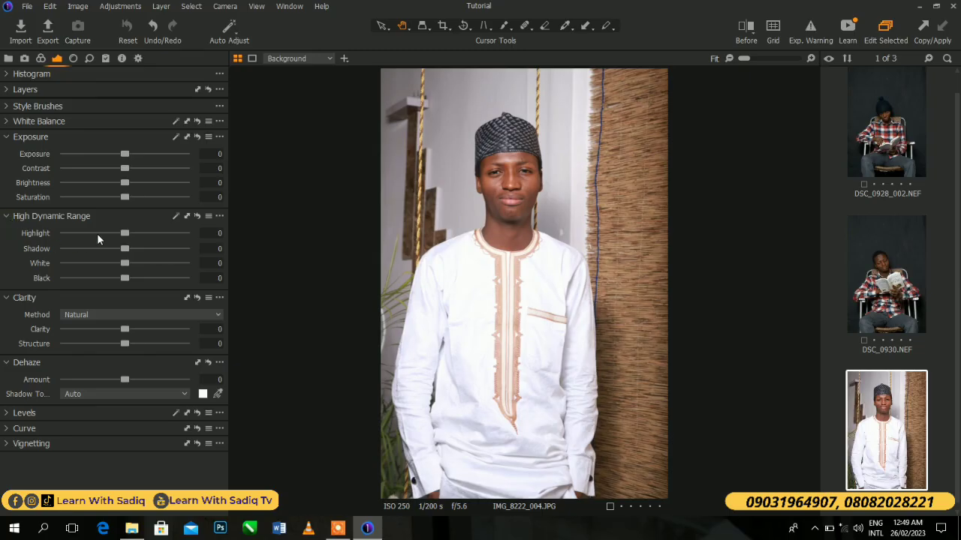
- Set the photo's High Dynamic Range Highlight to -76 and Shadow to 55
{"action": "left_click_drag", "start_coordinate": [115, 233], "coordinate": [74, 232]}
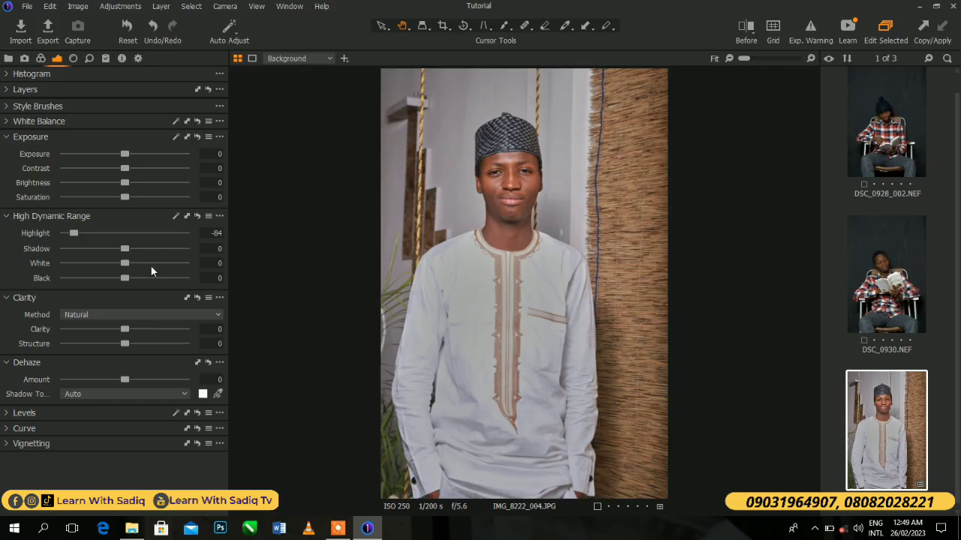
{"action": "left_click_drag", "start_coordinate": [72, 235], "coordinate": [74, 235]}
{"action": "left_click_drag", "start_coordinate": [127, 249], "coordinate": [154, 250]}
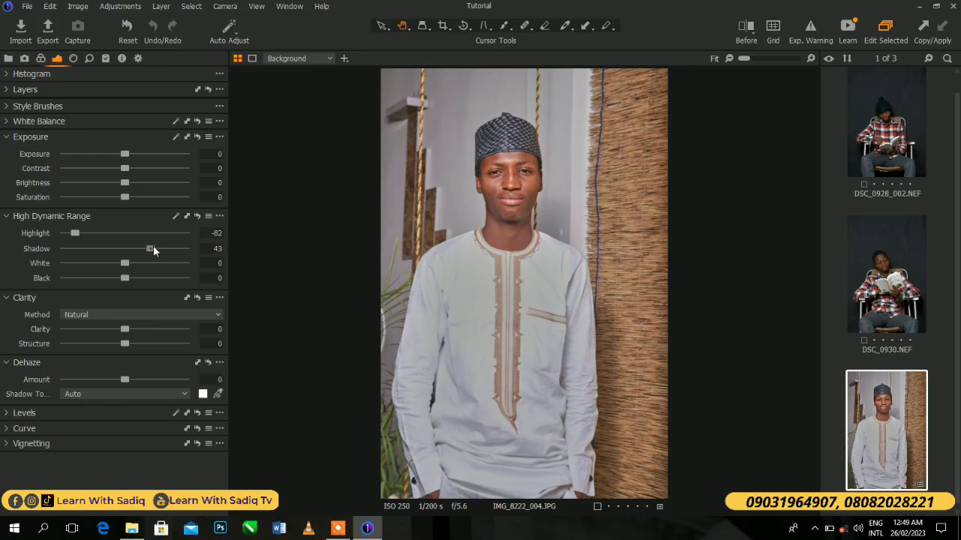
{"action": "left_click_drag", "start_coordinate": [154, 248], "coordinate": [159, 250]}
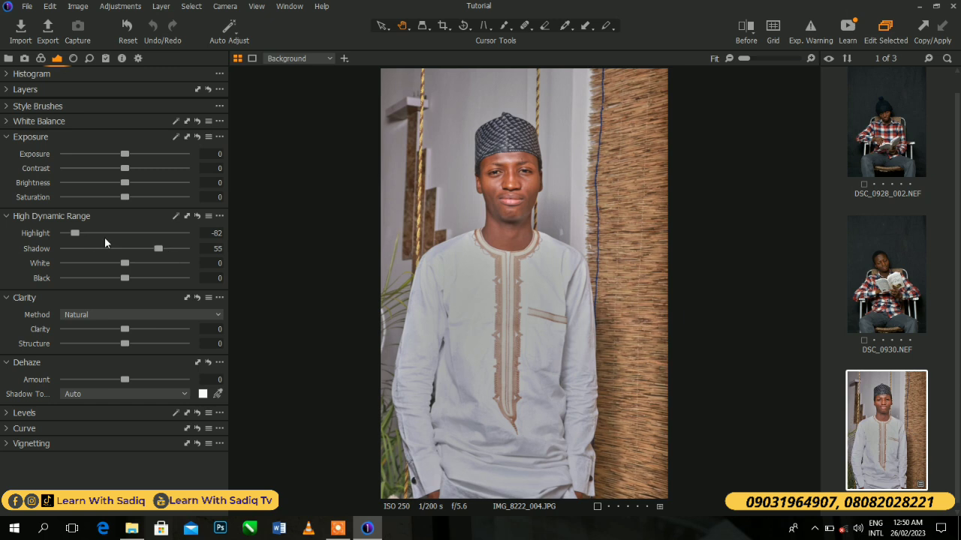
{"action": "left_click_drag", "start_coordinate": [75, 232], "coordinate": [82, 235]}
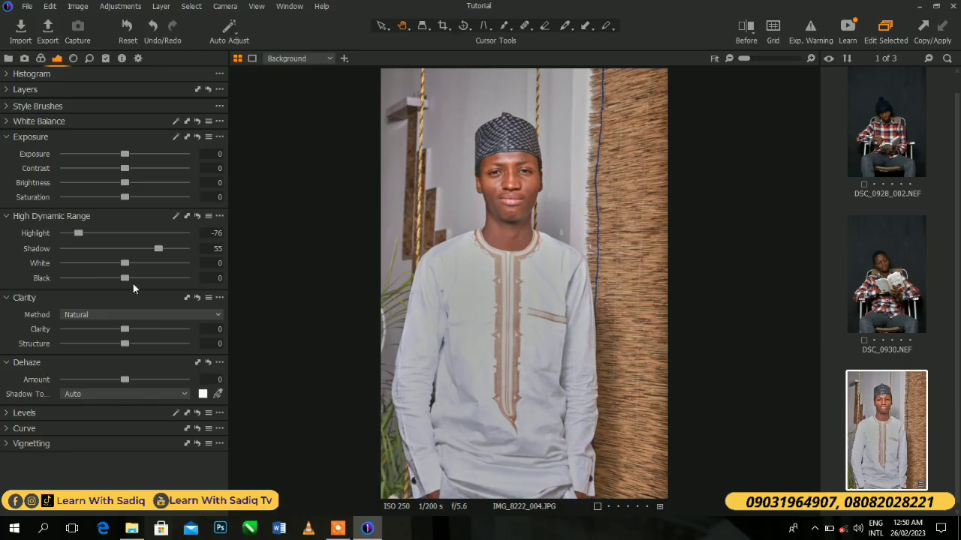
- Set White to -58 and Black to -2, and fine-tune Highlight to -77 and Shadow to 58
{"action": "left_click_drag", "start_coordinate": [125, 263], "coordinate": [100, 271]}
{"action": "left_click_drag", "start_coordinate": [100, 265], "coordinate": [92, 265]}
{"action": "left_click_drag", "start_coordinate": [95, 261], "coordinate": [90, 262]}
{"action": "mouse_move", "coordinate": [131, 276]}
{"action": "left_mouse_down"}
{"action": "mouse_move", "coordinate": [144, 276]}
{"action": "mouse_move", "coordinate": [95, 278]}
{"action": "mouse_move", "coordinate": [127, 277]}
{"action": "left_mouse_up"}
{"action": "left_click_drag", "start_coordinate": [75, 233], "coordinate": [74, 232]}
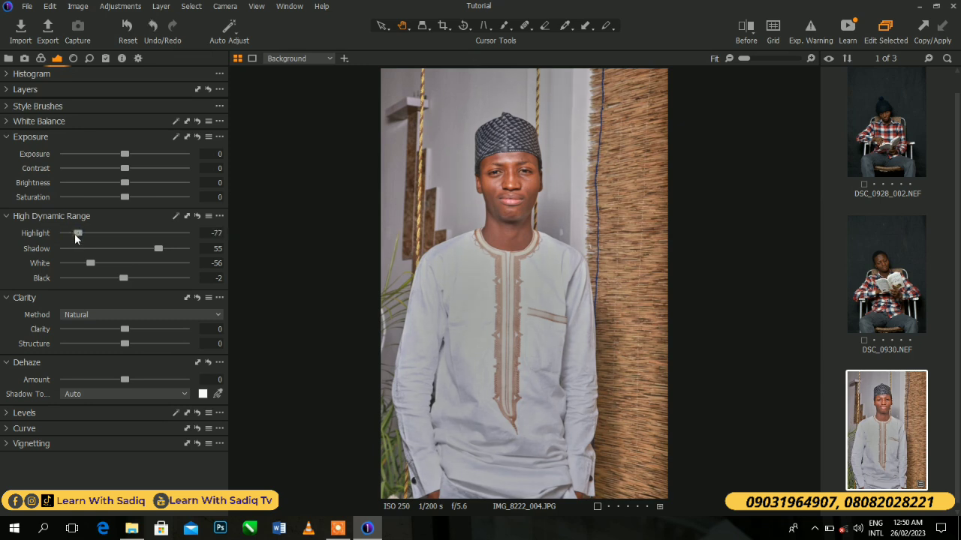
{"action": "left_click_drag", "start_coordinate": [162, 252], "coordinate": [167, 247]}
{"action": "left_click_drag", "start_coordinate": [87, 264], "coordinate": [88, 262]}
- Set the photo's Clarity to 21 and Structure to 12, and its Dehaze amount to 15
{"action": "left_click_drag", "start_coordinate": [126, 335], "coordinate": [136, 328]}
{"action": "left_click_drag", "start_coordinate": [130, 344], "coordinate": [133, 343]}
{"action": "left_click_drag", "start_coordinate": [133, 344], "coordinate": [132, 344]}
{"action": "left_click_drag", "start_coordinate": [134, 329], "coordinate": [135, 330]}
{"action": "left_click_drag", "start_coordinate": [124, 379], "coordinate": [133, 379]}
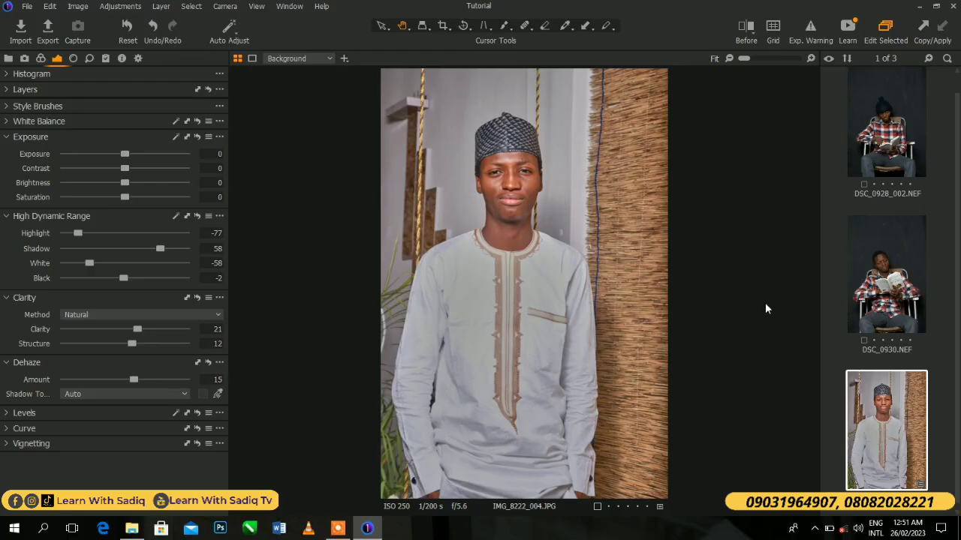
- Start exporting the enhanced portrait and browse to the Desktop for its destination folder
{"action": "left_click", "coordinate": [48, 30]}
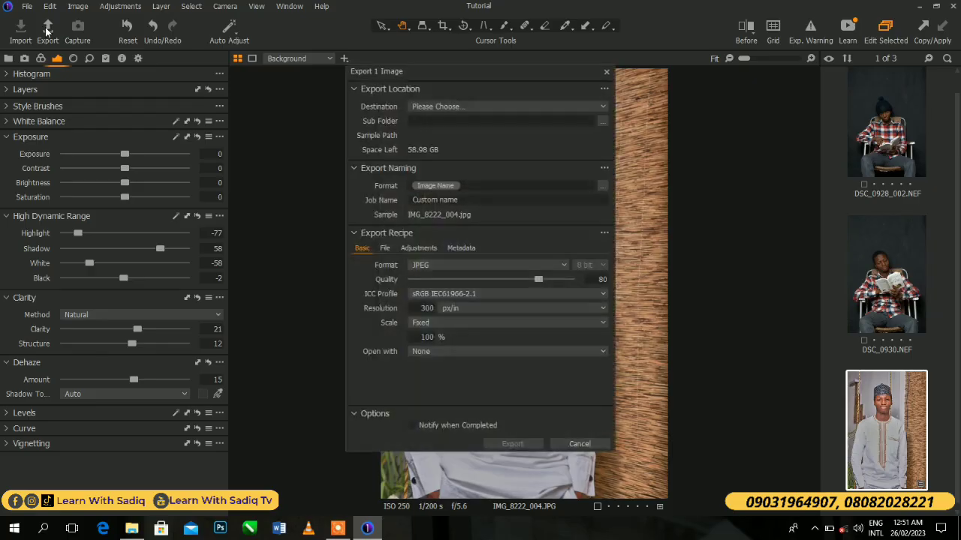
{"action": "left_click", "coordinate": [461, 107]}
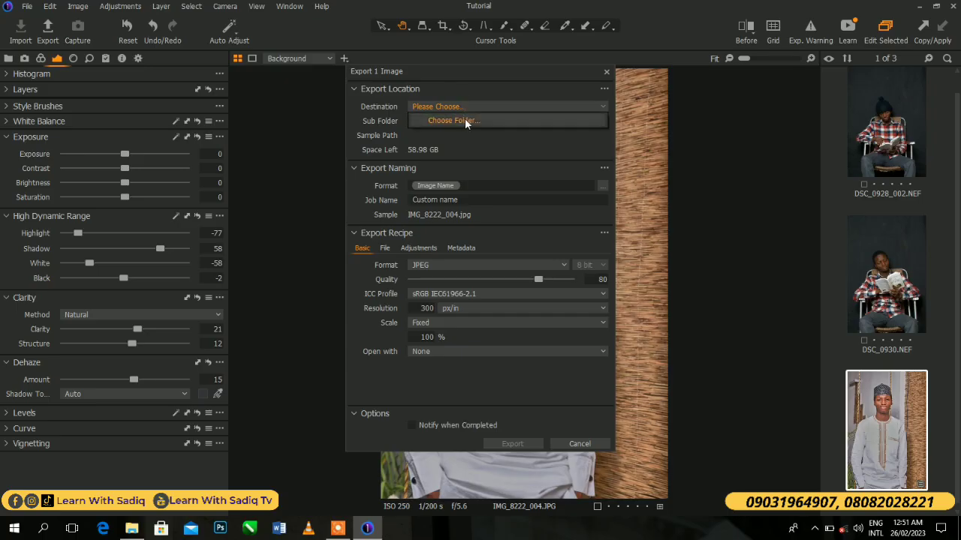
{"action": "left_click", "coordinate": [461, 120]}
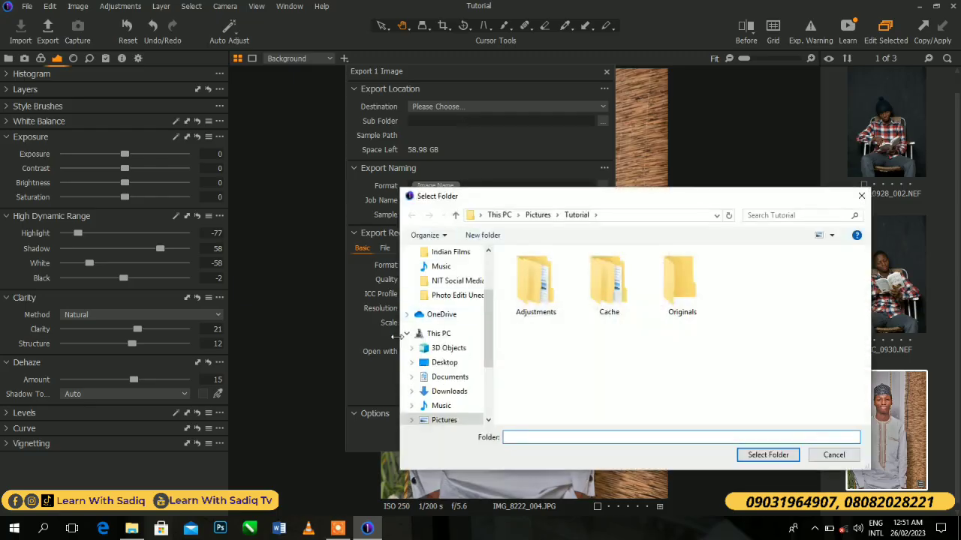
{"action": "left_click", "coordinate": [443, 363]}
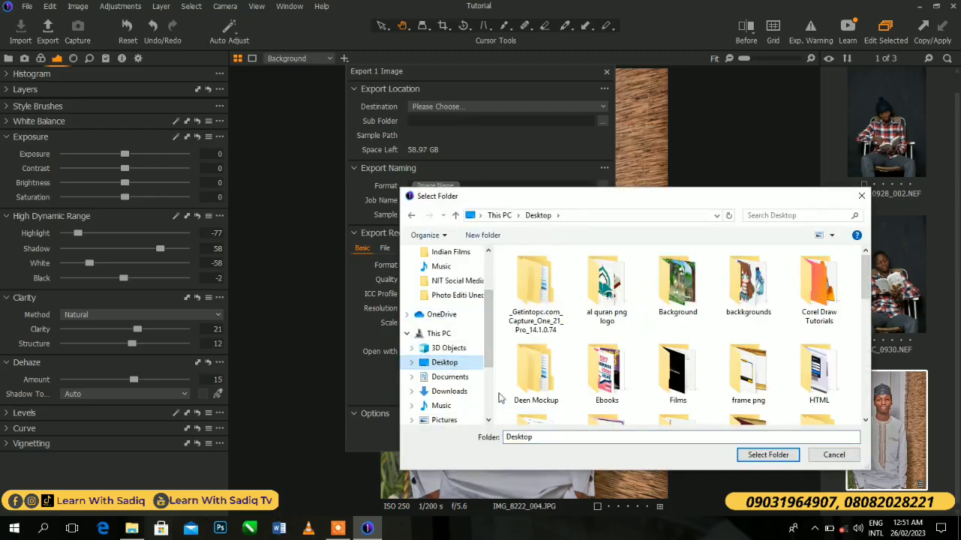
- Create a folder named Capture on the Desktop and choose it as the export destination
{"action": "left_click_drag", "start_coordinate": [866, 285], "coordinate": [868, 410]}
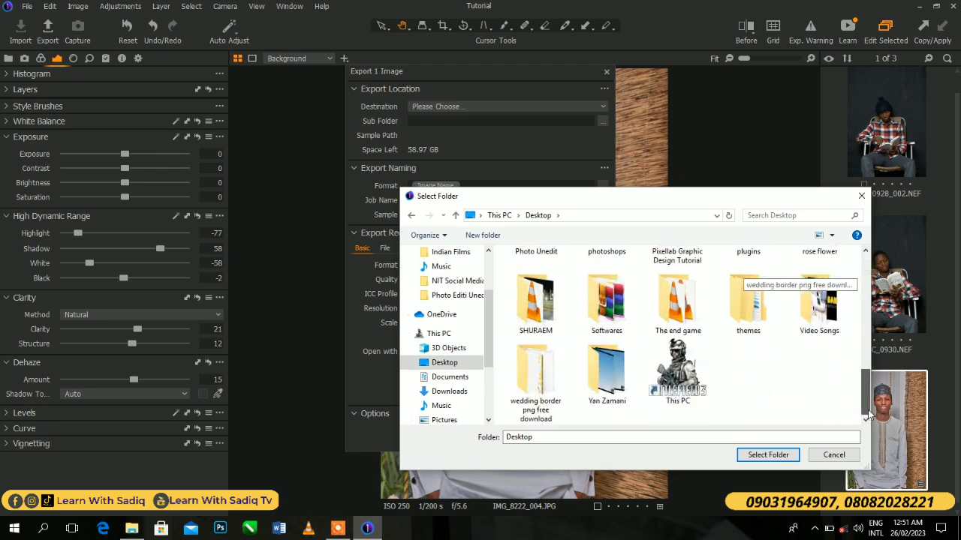
{"action": "right_click", "coordinate": [801, 385]}
{"action": "mouse_move", "coordinate": [840, 359]}
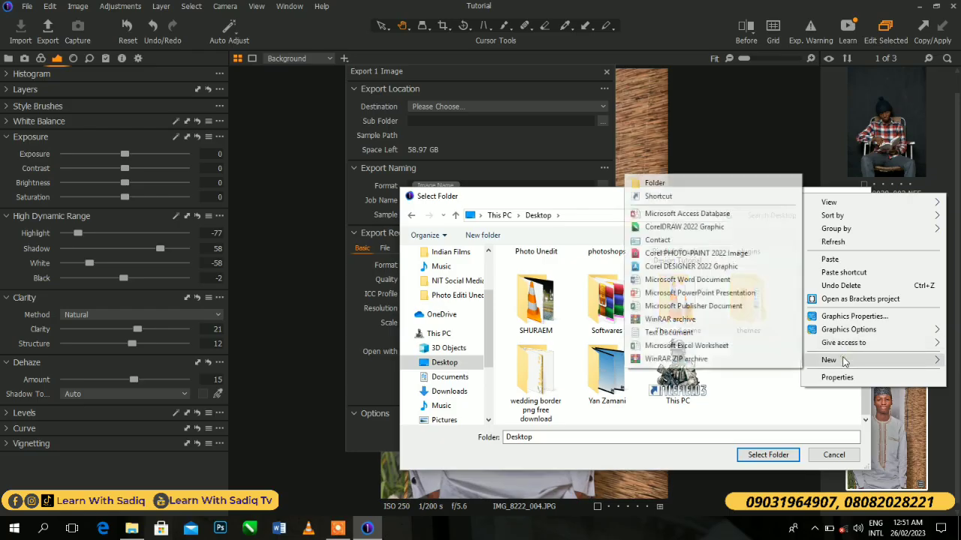
{"action": "left_click", "coordinate": [655, 183]}
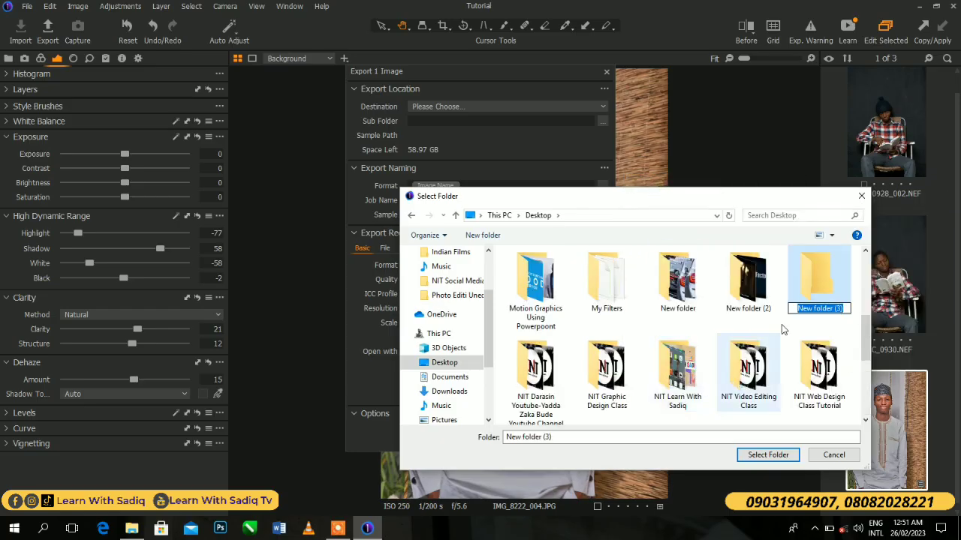
{"action": "type", "text": "Cap"}
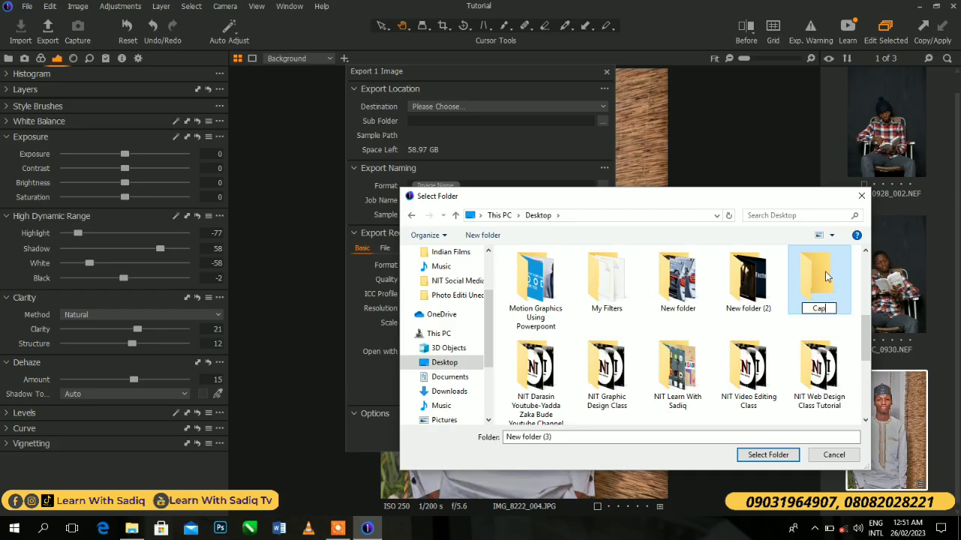
{"action": "type", "text": "ture"}
{"action": "key", "text": "Return"}
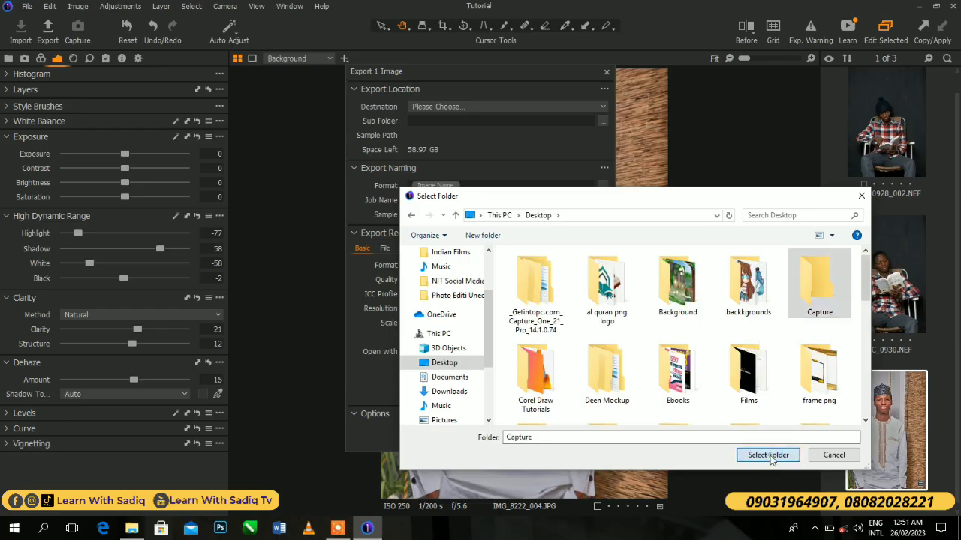
{"action": "left_click", "coordinate": [769, 455]}
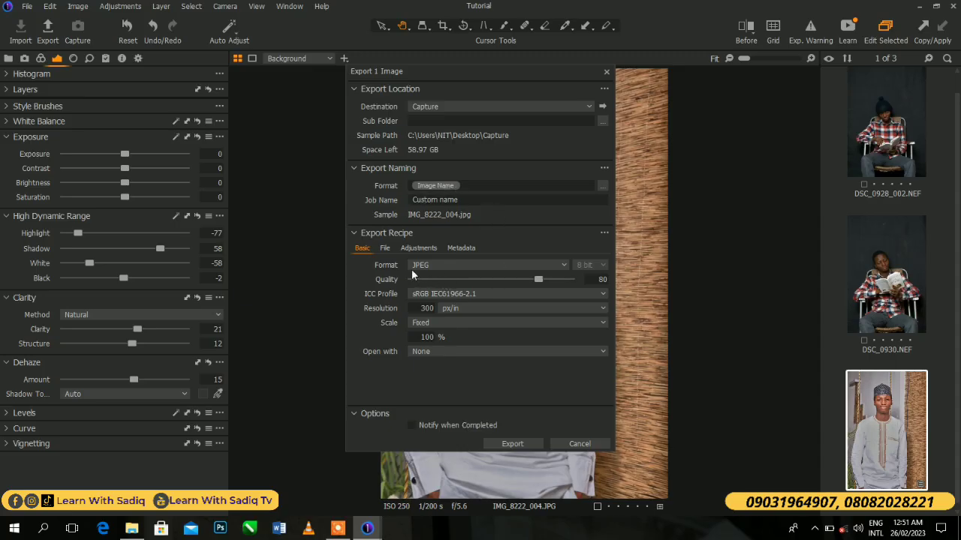
- Set the export format to TIFF and export IMG_8222_004.JPG
{"action": "left_click", "coordinate": [539, 266]}
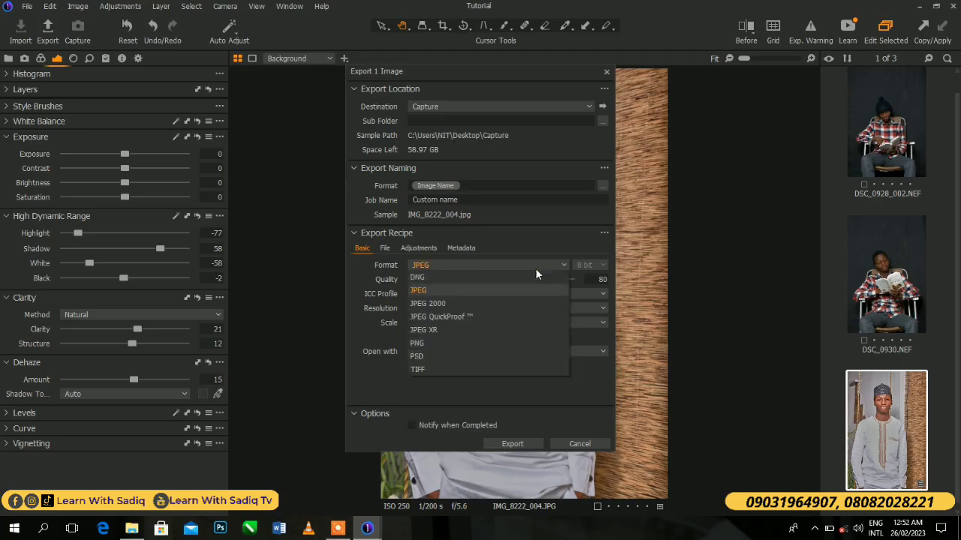
{"action": "left_click", "coordinate": [452, 373]}
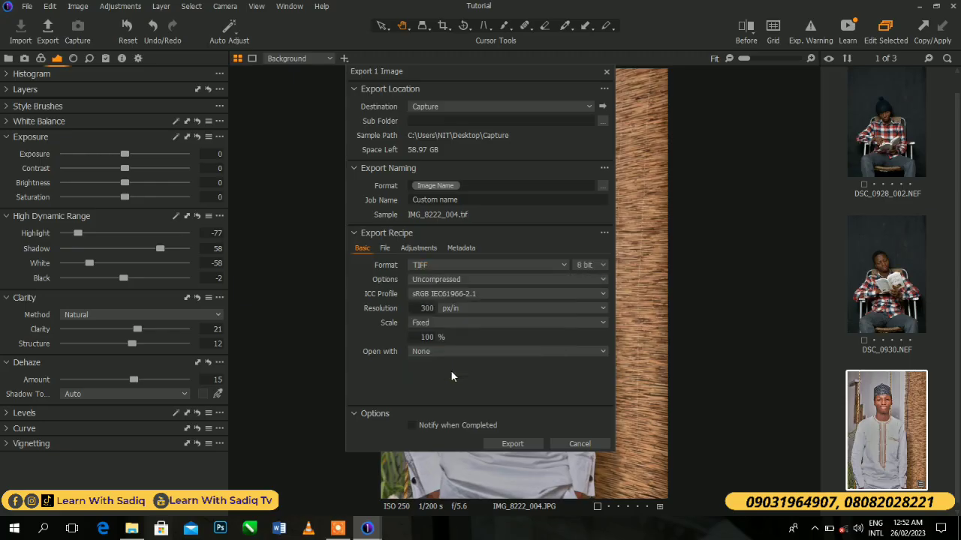
{"action": "left_click", "coordinate": [504, 444]}
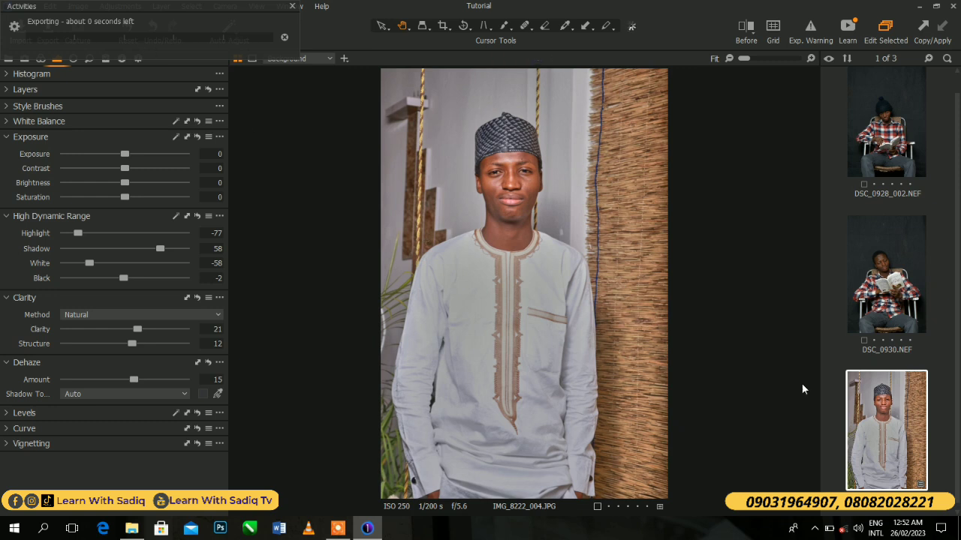
- View DSC_0930.NEF enlarged to 17%, and return to IMG_8222_004.JPG
{"action": "left_click_drag", "start_coordinate": [956, 303], "coordinate": [956, 291]}
{"action": "left_click", "coordinate": [873, 284]}
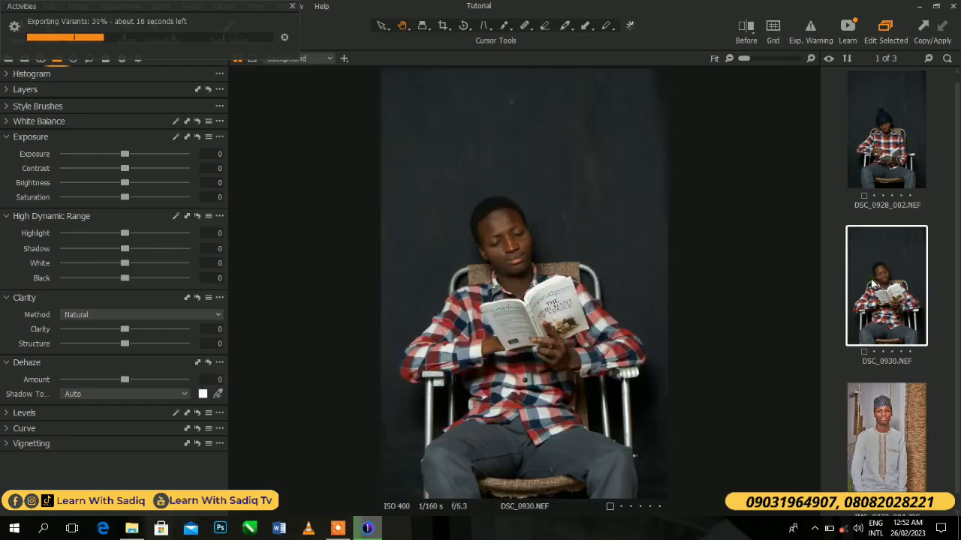
{"action": "left_click_drag", "start_coordinate": [746, 59], "coordinate": [747, 59]}
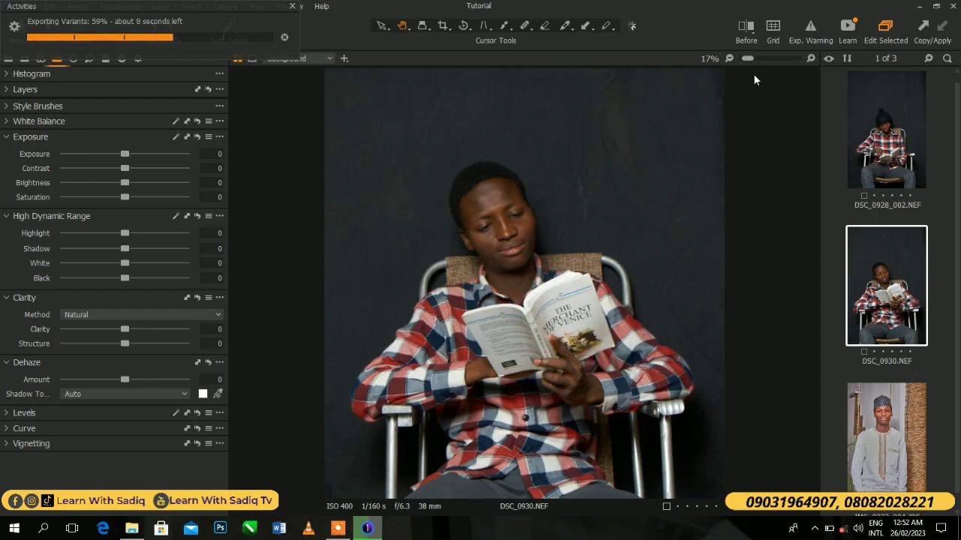
{"action": "left_click", "coordinate": [884, 440]}
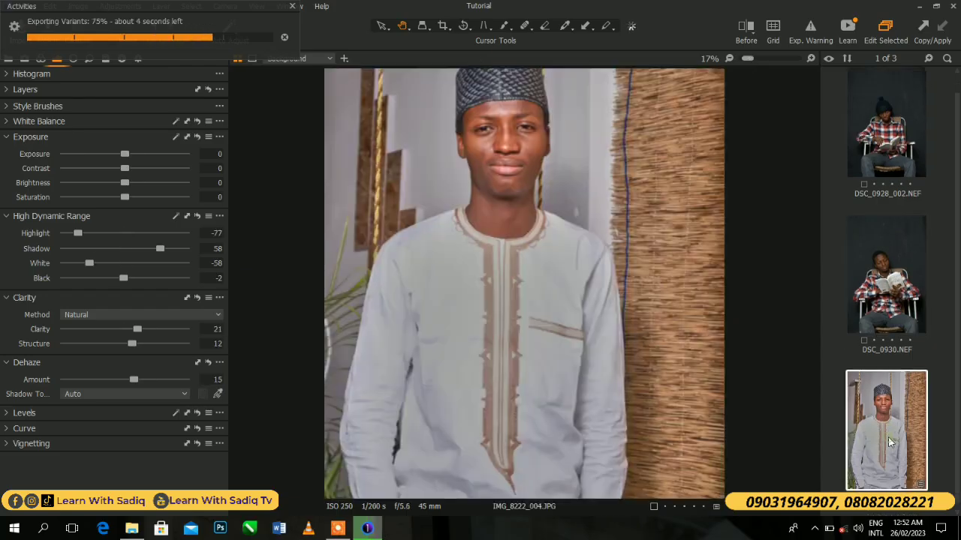
- Compare the whole IMG_8222_004.JPG portrait before and after its edits with the split view, and return to the normal view
{"action": "left_click", "coordinate": [744, 30]}
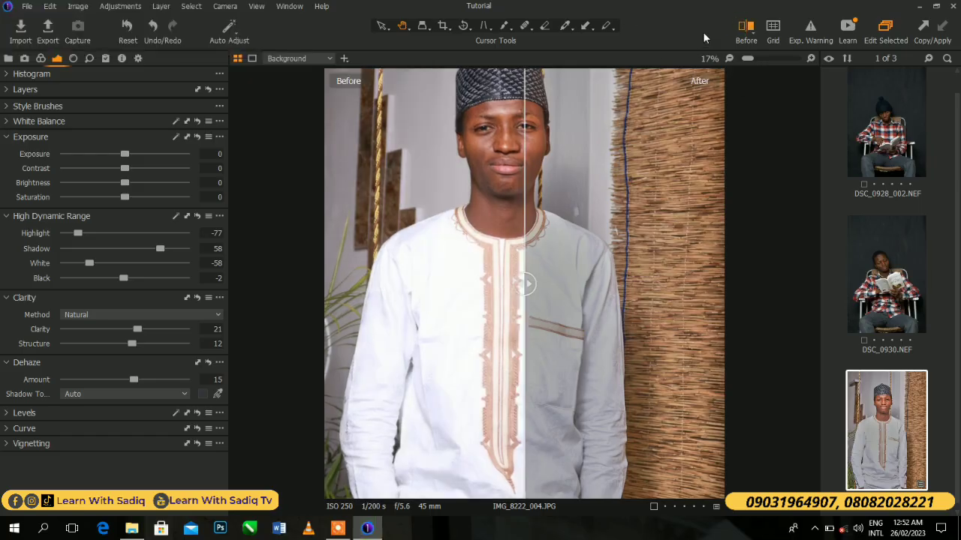
{"action": "left_click_drag", "start_coordinate": [754, 63], "coordinate": [734, 63]}
{"action": "left_click_drag", "start_coordinate": [525, 283], "coordinate": [623, 272]}
{"action": "left_click", "coordinate": [745, 30]}
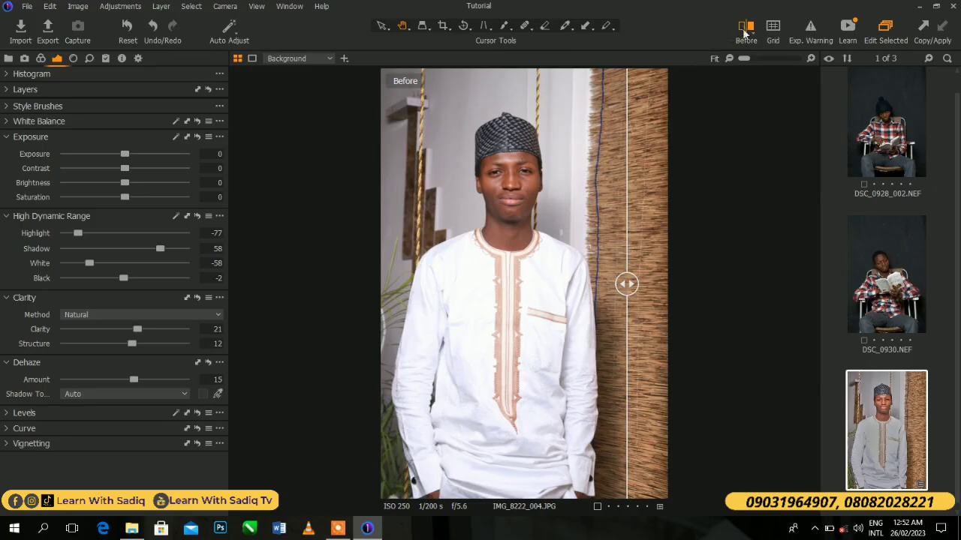
- Set the High Dynamic Range of DSC_0930.NEF to Highlight -75, Shadow 39, White -72 and Black -34
{"action": "left_click", "coordinate": [880, 315]}
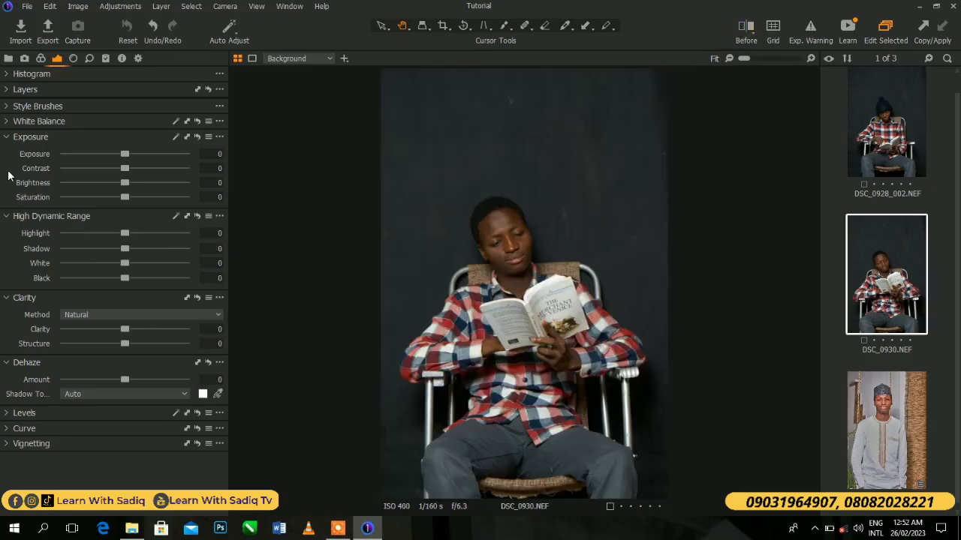
{"action": "left_click_drag", "start_coordinate": [79, 232], "coordinate": [66, 237]}
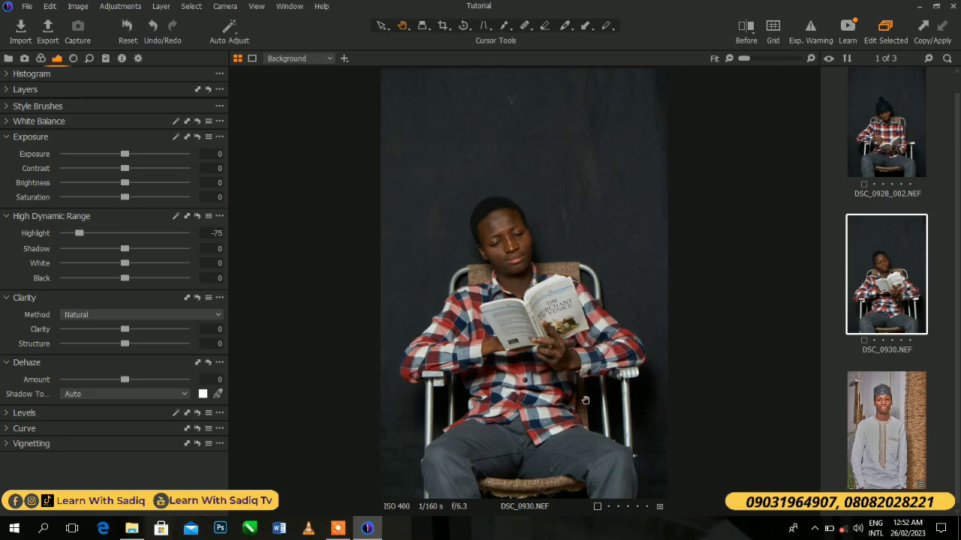
{"action": "left_click_drag", "start_coordinate": [124, 249], "coordinate": [106, 276]}
- Set the photo's Clarity to 13, Structure to 10 and Dehaze amount to 5, and compare before and after in the split view
{"action": "left_click_drag", "start_coordinate": [125, 329], "coordinate": [131, 344]}
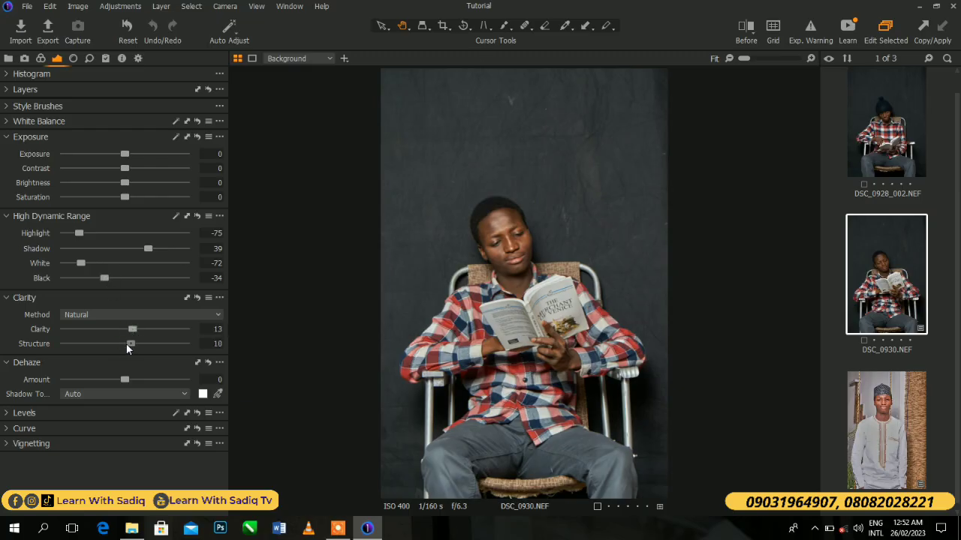
{"action": "left_click_drag", "start_coordinate": [124, 377], "coordinate": [126, 378]}
{"action": "left_click", "coordinate": [745, 30]}
{"action": "left_click_drag", "start_coordinate": [526, 288], "coordinate": [382, 283]}
- Set DSC_0928_002.NEF's Highlight to -69, Shadow to -22, White to -43, Clarity to 9, Structure to 6 and Dehaze amount to 6
{"action": "left_click", "coordinate": [880, 152]}
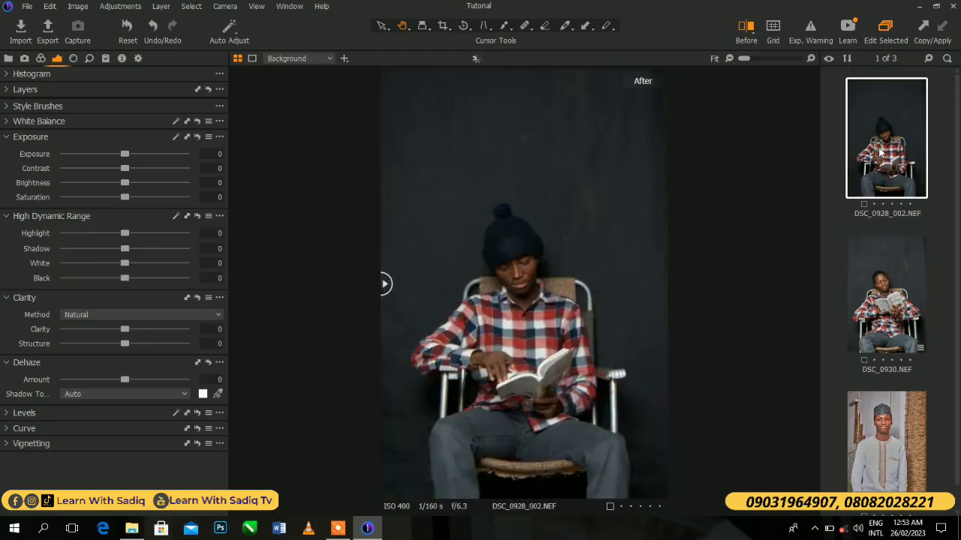
{"action": "left_click_drag", "start_coordinate": [120, 232], "coordinate": [82, 232]}
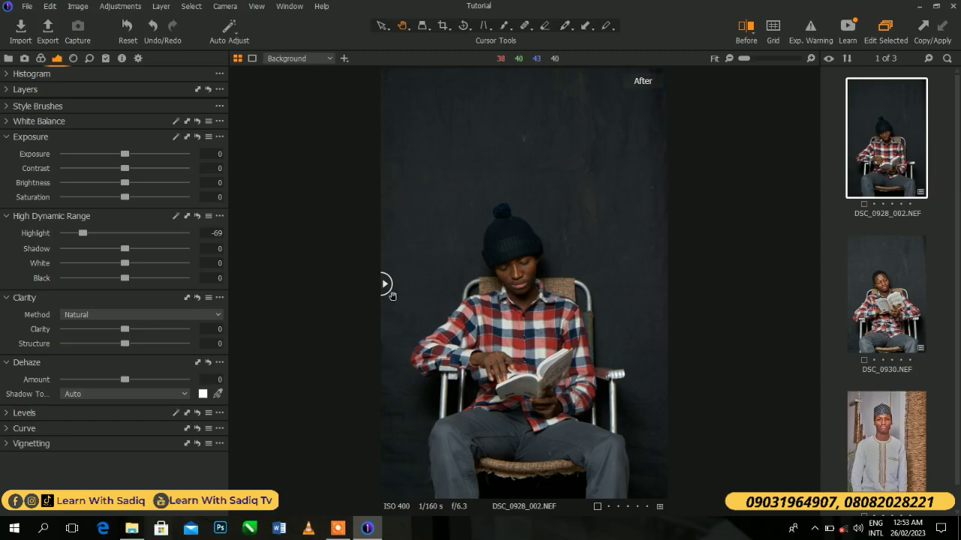
{"action": "left_click_drag", "start_coordinate": [125, 249], "coordinate": [99, 262]}
{"action": "left_click_drag", "start_coordinate": [125, 328], "coordinate": [130, 344]}
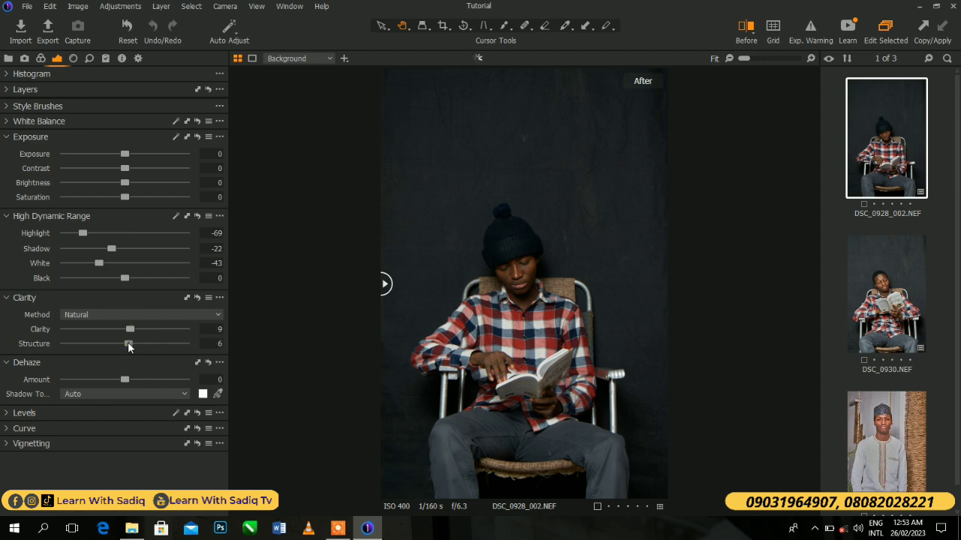
{"action": "left_click_drag", "start_coordinate": [125, 380], "coordinate": [129, 381]}
- Export DSC_0928_002.NEF as an 8-bit TIFF to the Capture folder, and select DSC_0930.NEF
{"action": "left_click", "coordinate": [47, 30]}
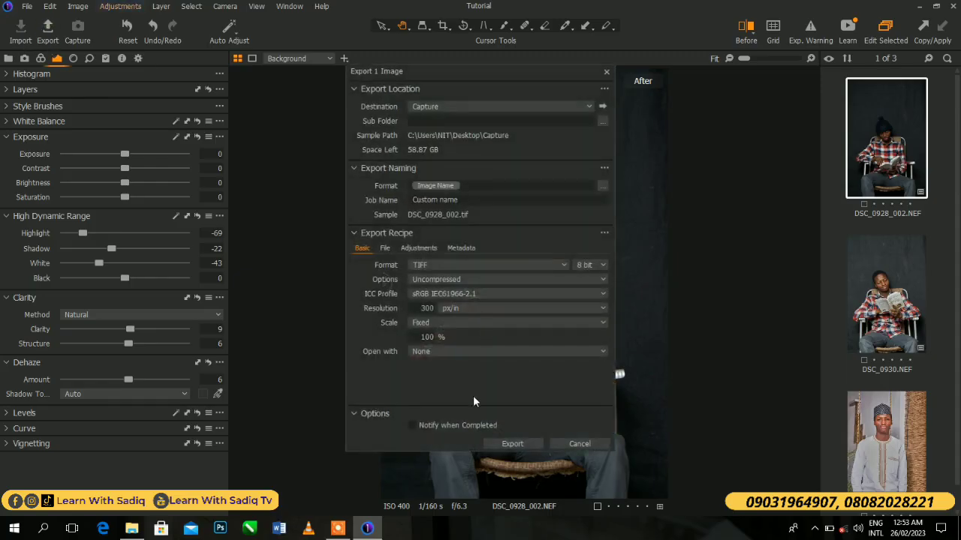
{"action": "left_click", "coordinate": [501, 440]}
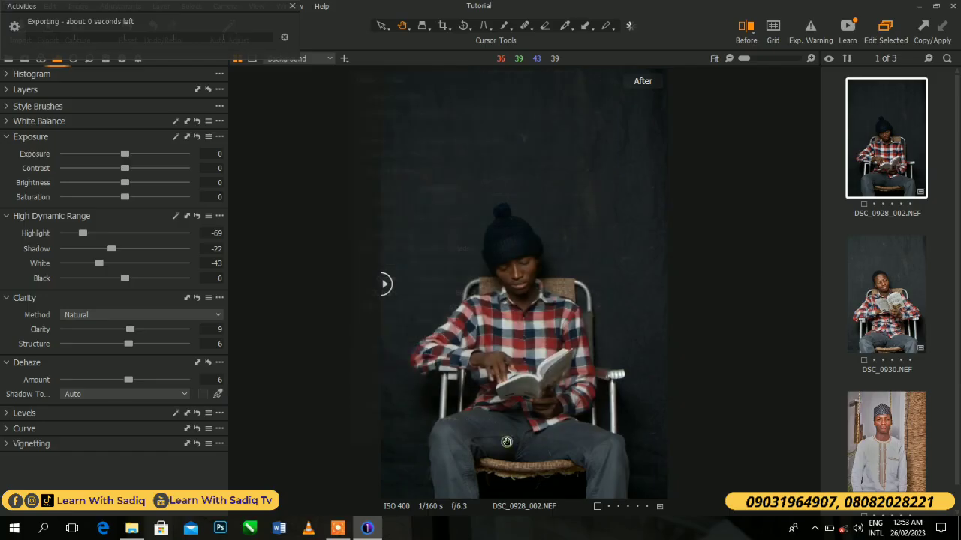
{"action": "left_click", "coordinate": [854, 295]}
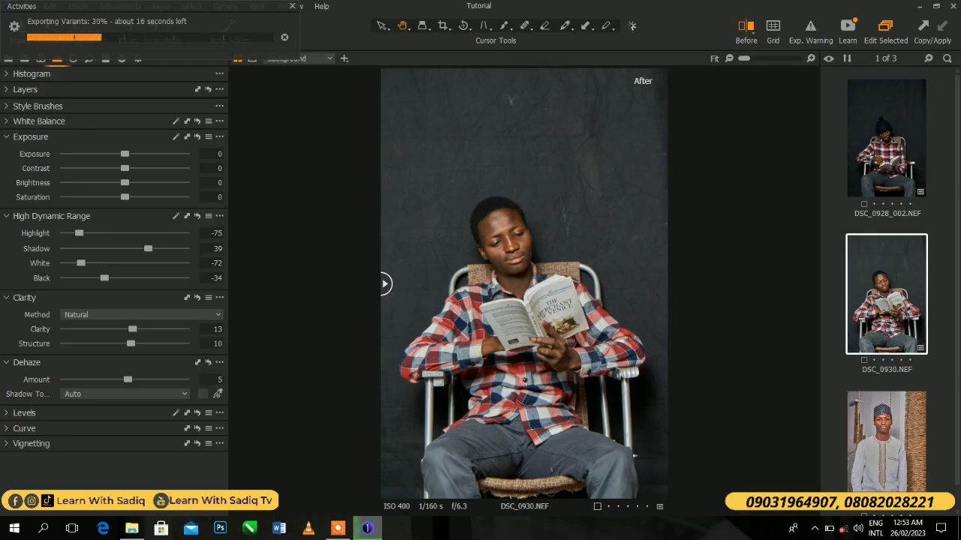
- Check the exported TIFF files in the Desktop's Capture folder in File Explorer, and switch back to Capture One
{"action": "left_click", "coordinate": [131, 529]}
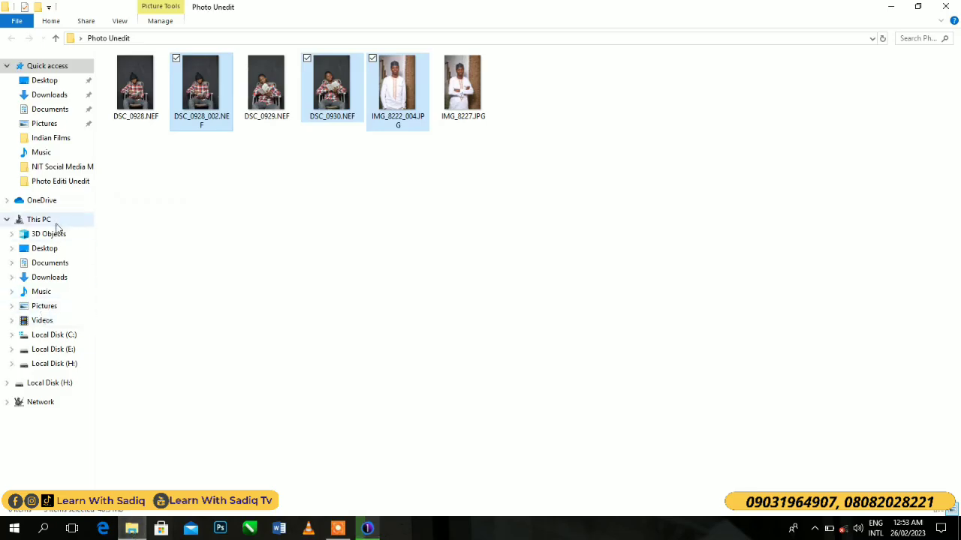
{"action": "left_click", "coordinate": [54, 223]}
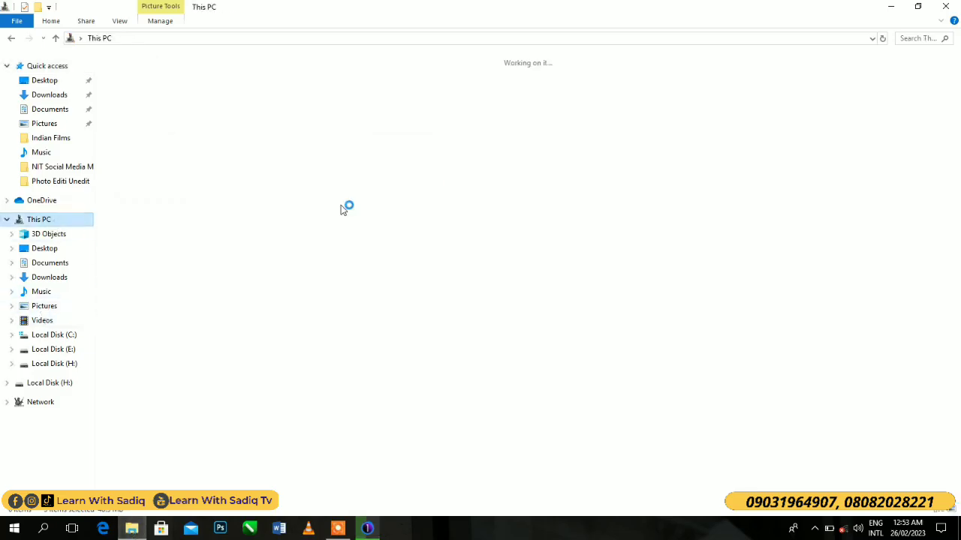
{"action": "left_click", "coordinate": [46, 250]}
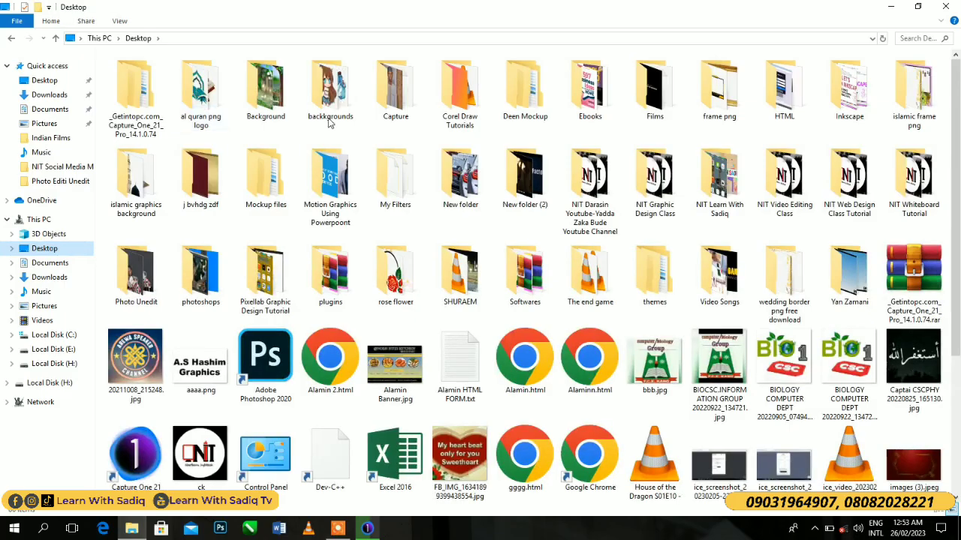
{"action": "double_click", "coordinate": [412, 112]}
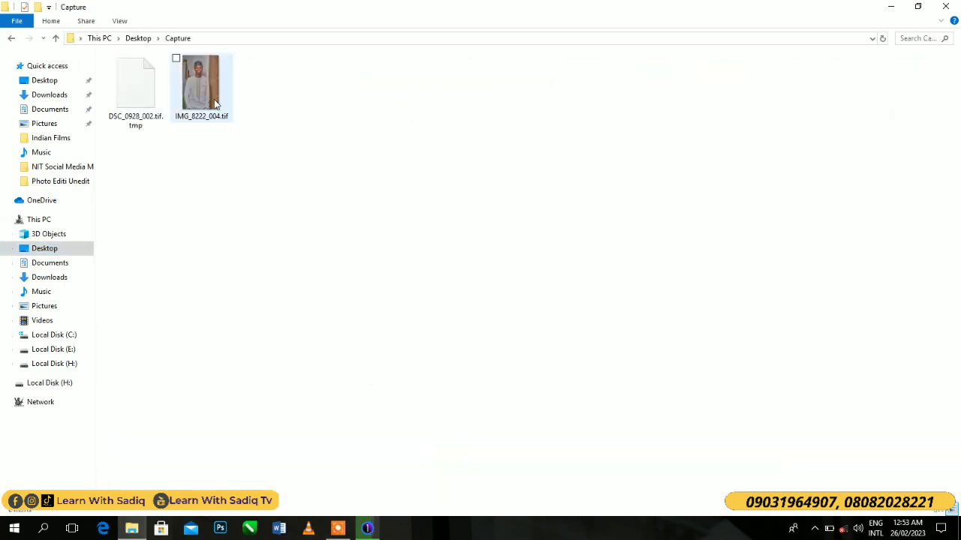
{"action": "left_click", "coordinate": [214, 103]}
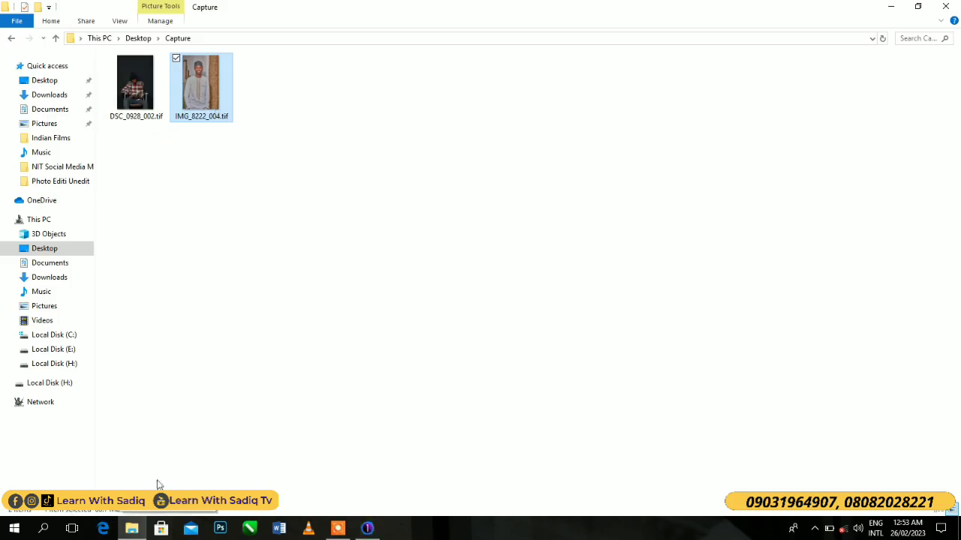
{"action": "left_click", "coordinate": [125, 93]}
{"action": "left_click_drag", "start_coordinate": [385, 225], "coordinate": [167, 101]}
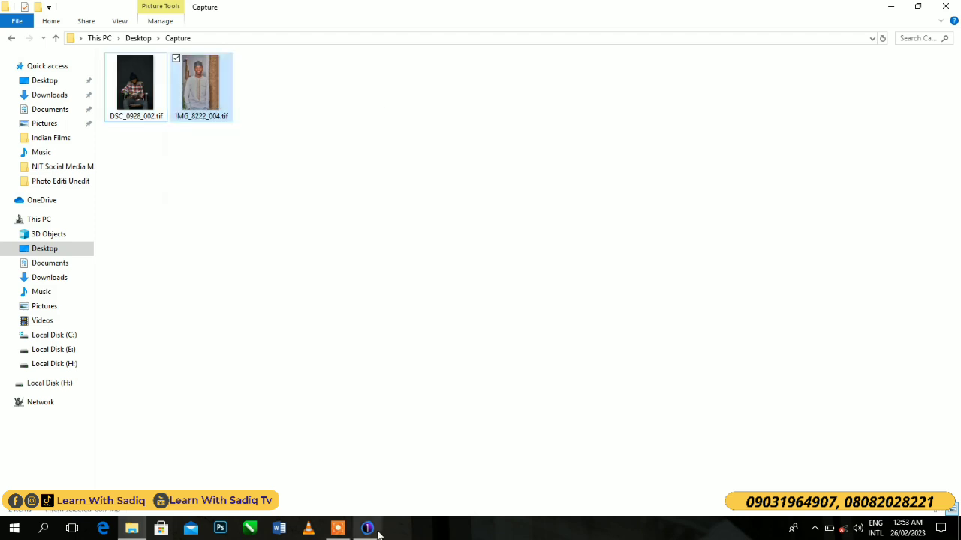
{"action": "left_click", "coordinate": [368, 530]}
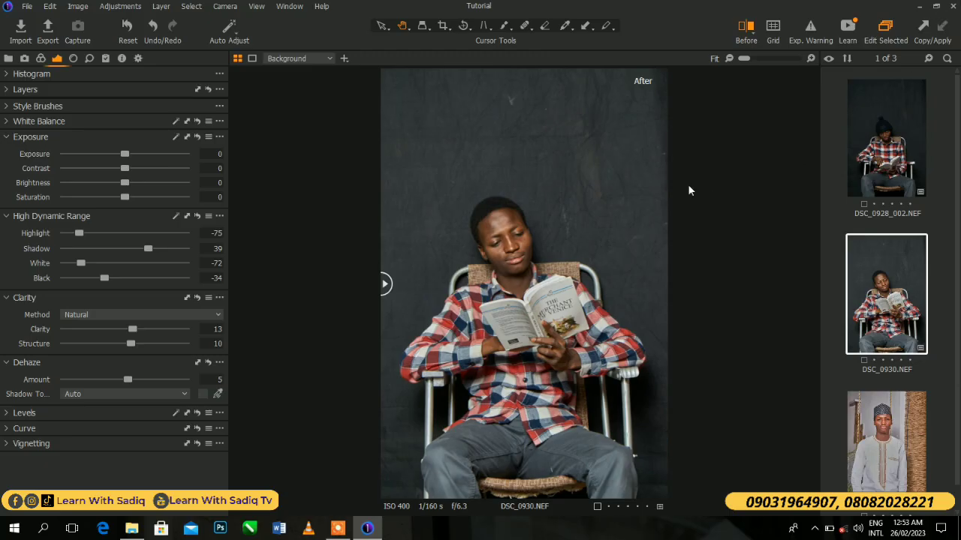